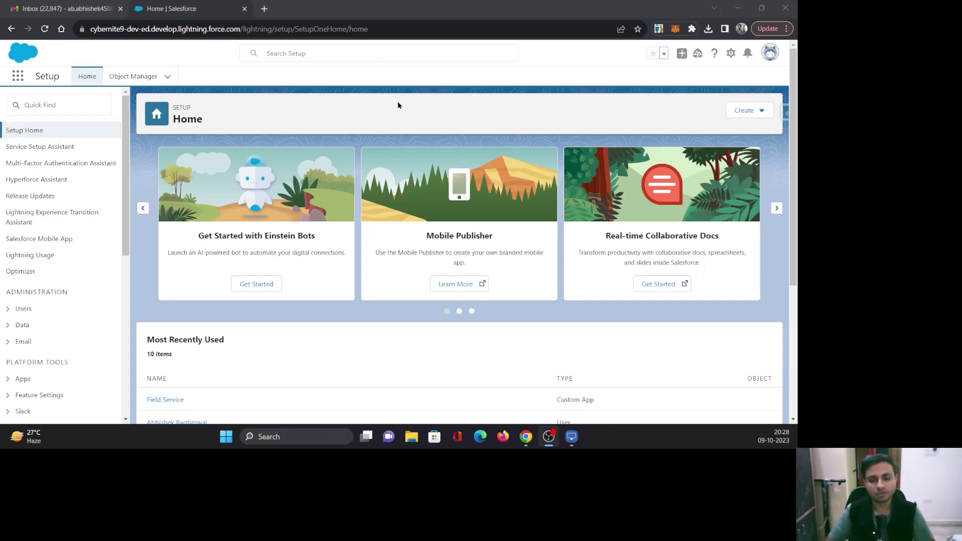
Step: Find and open Identity Verification in Setup through a Quick Find search for 'identi'
{"action": "left_click", "coordinate": [64, 102]}
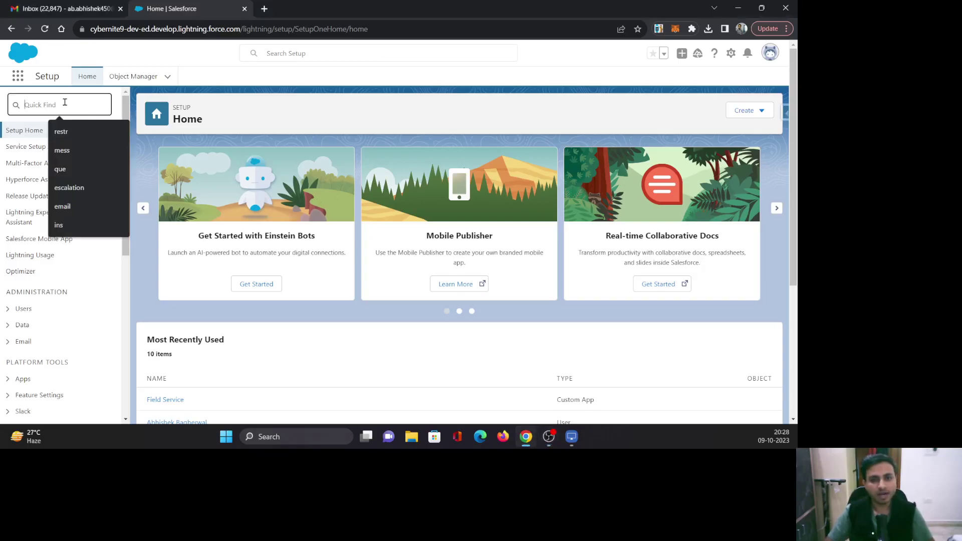
{"action": "type", "text": "i"}
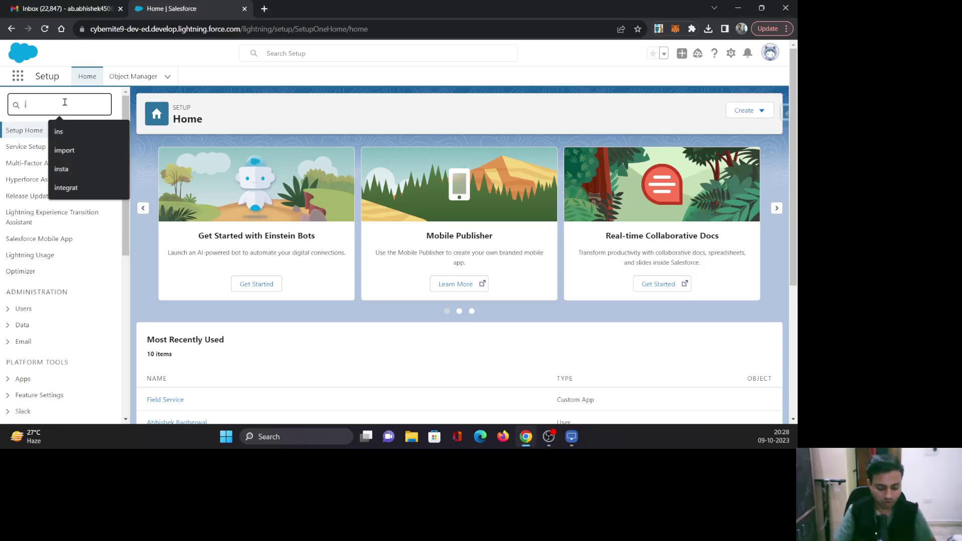
{"action": "type", "text": "denti"}
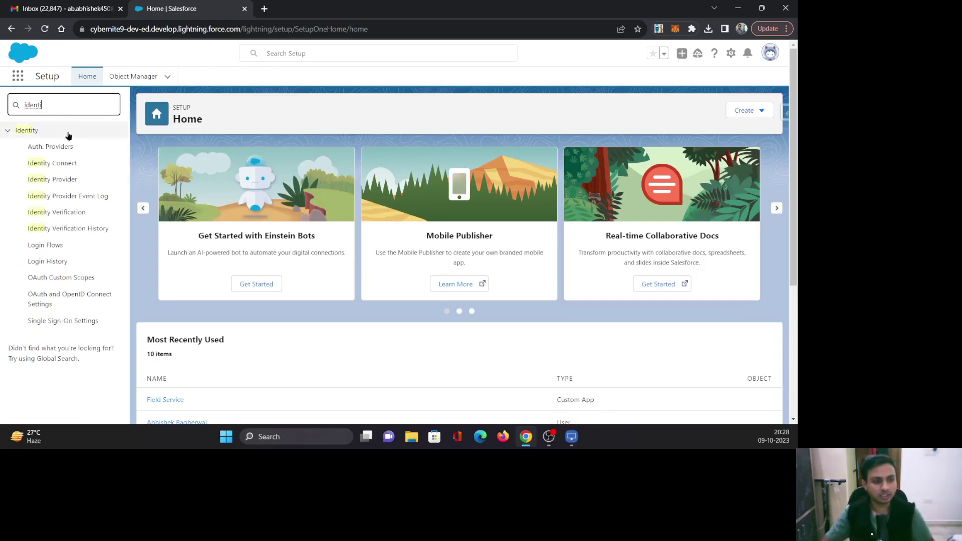
{"action": "left_click", "coordinate": [61, 212]}
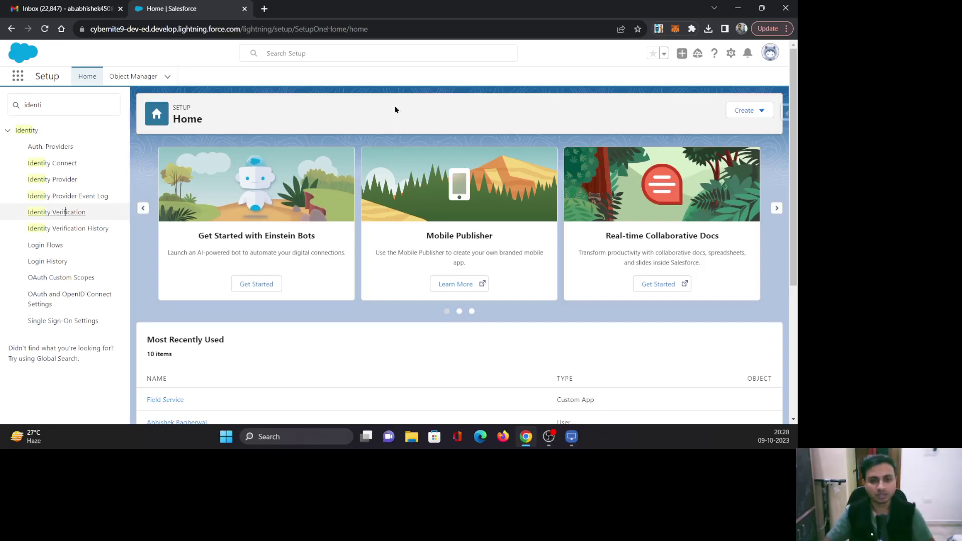
{"action": "left_click", "coordinate": [62, 212]}
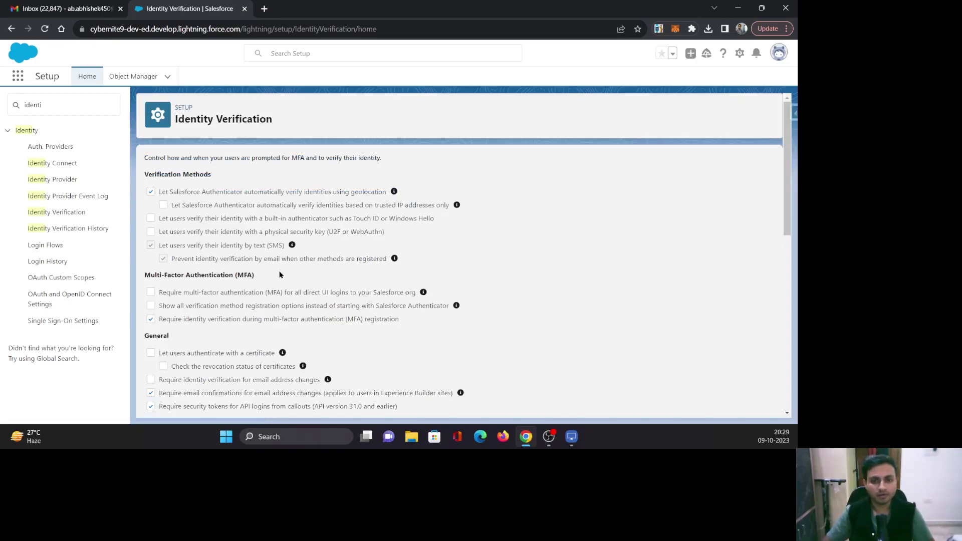
Step: Require MFA for all direct UI logins, save, and search Setup for 'sessio'
{"action": "left_click", "coordinate": [150, 292]}
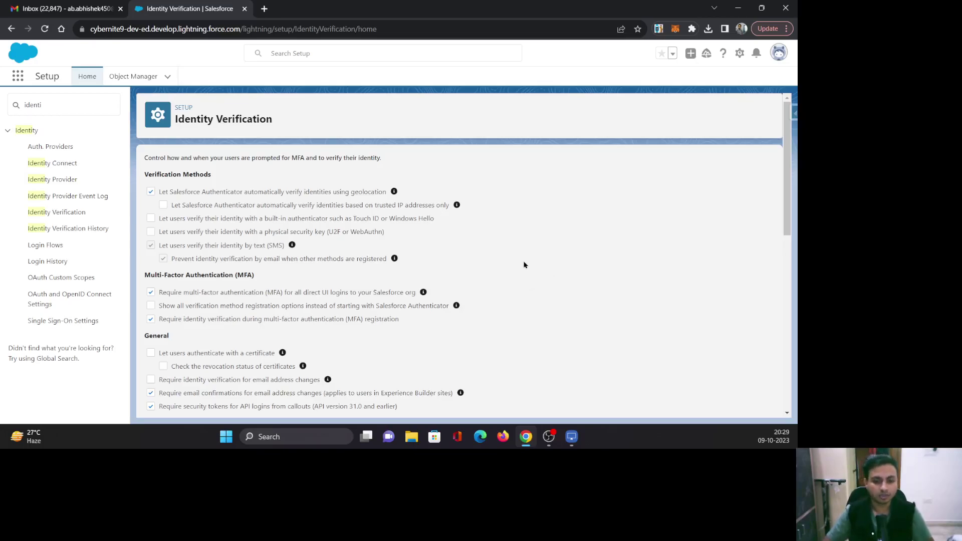
{"action": "scroll", "coordinate": [451, 276], "scroll_direction": "down", "scroll_amount": 15}
{"action": "left_click", "coordinate": [159, 401]}
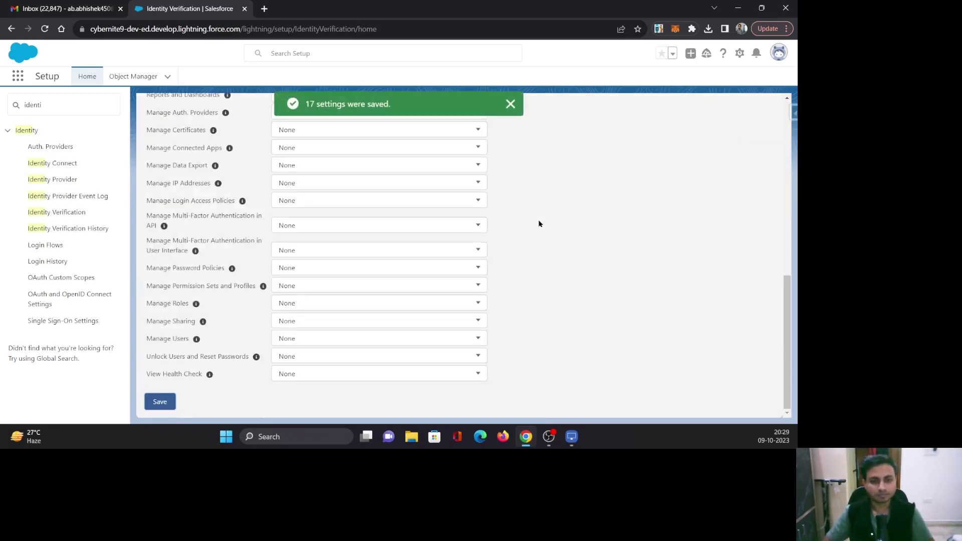
{"action": "double_click", "coordinate": [42, 105]}
{"action": "type", "text": "sessio"}
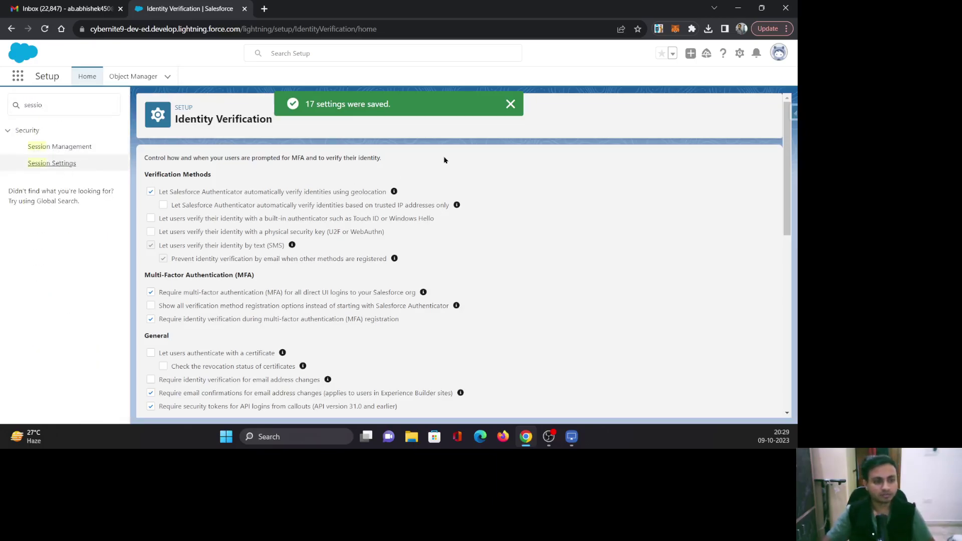
Step: Review Session Settings, where MFA is High Assurance, and cancel without saving
{"action": "left_click", "coordinate": [511, 109]}
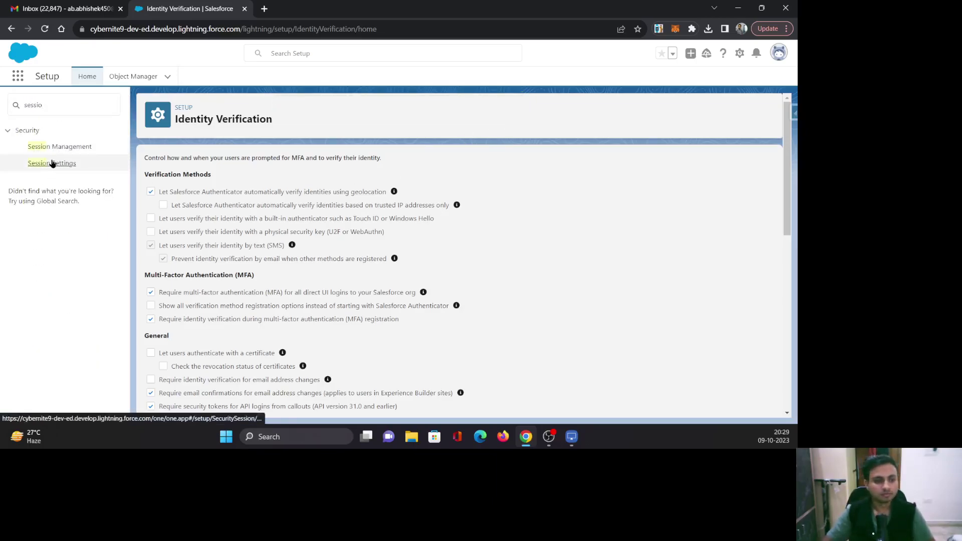
{"action": "left_click", "coordinate": [52, 163]}
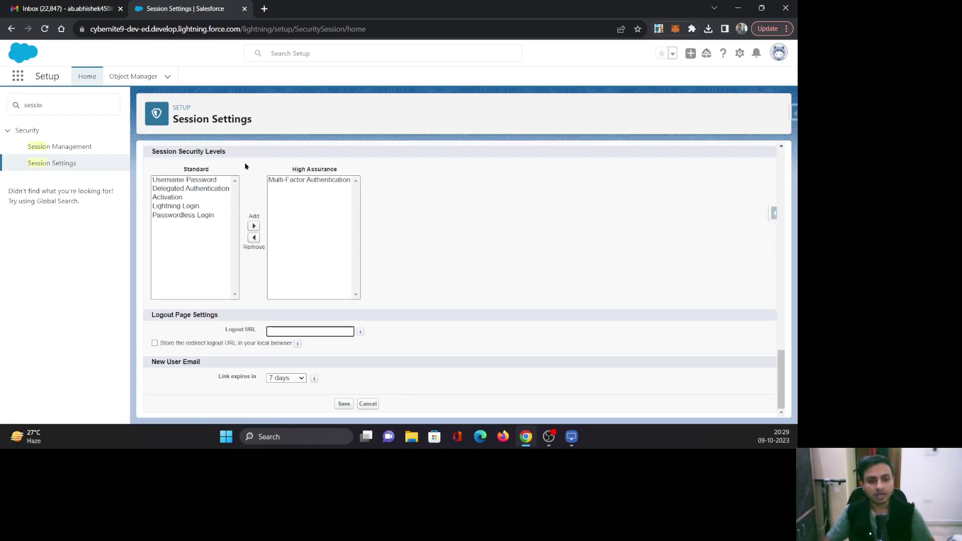
{"action": "left_click", "coordinate": [416, 199]}
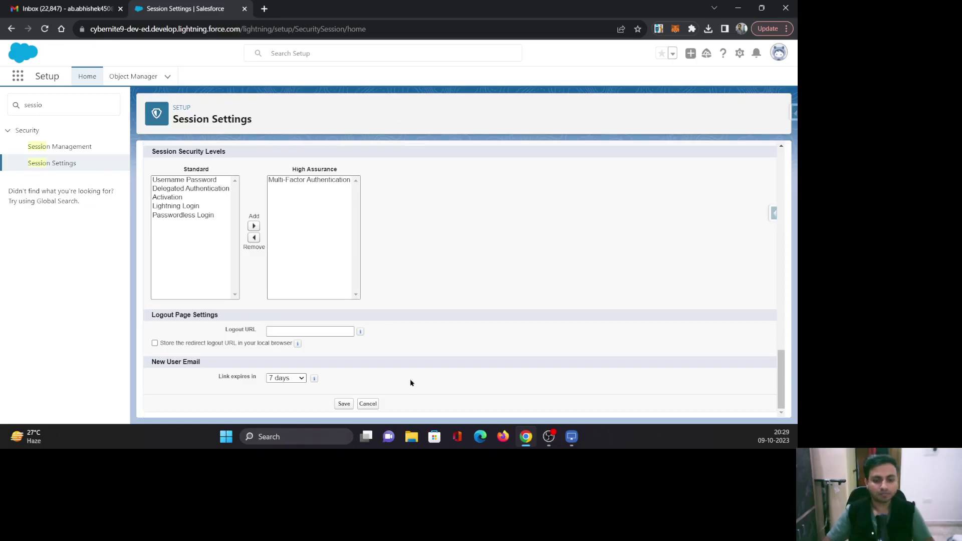
{"action": "left_click", "coordinate": [375, 404]}
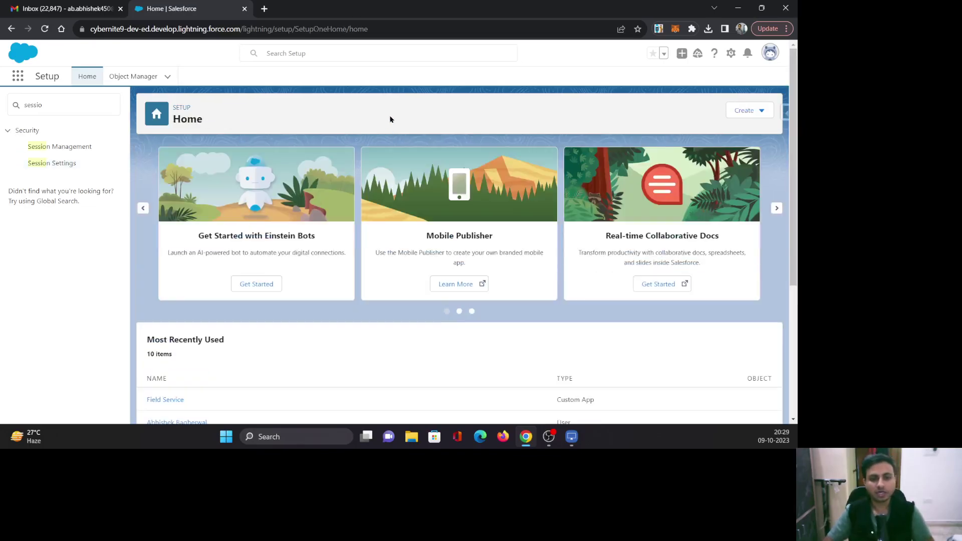
Step: Clear the Setup search and go to the profile's Advanced User Details page
{"action": "double_click", "coordinate": [74, 110]}
{"action": "key", "text": "BackSpace"}
{"action": "left_click", "coordinate": [386, 107]}
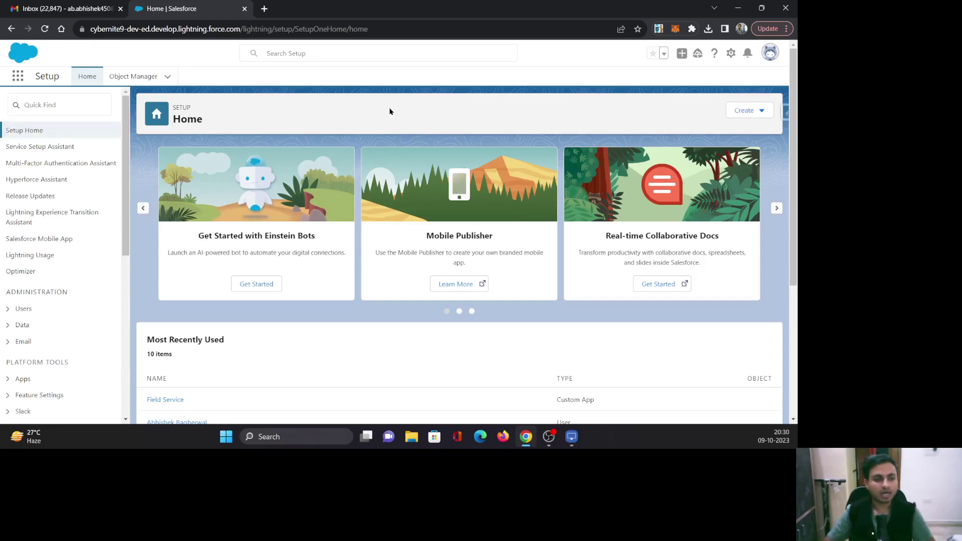
{"action": "left_click", "coordinate": [770, 55]}
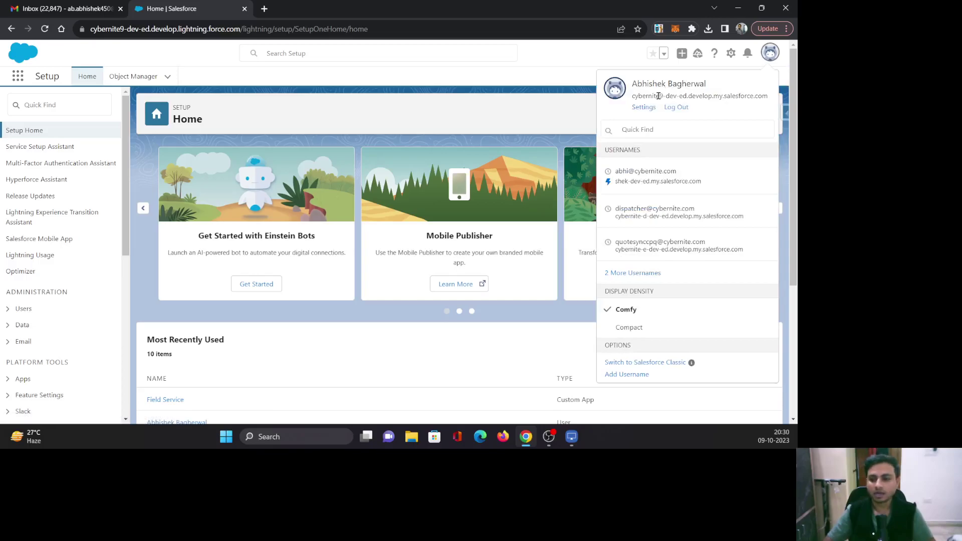
{"action": "left_click", "coordinate": [644, 107]}
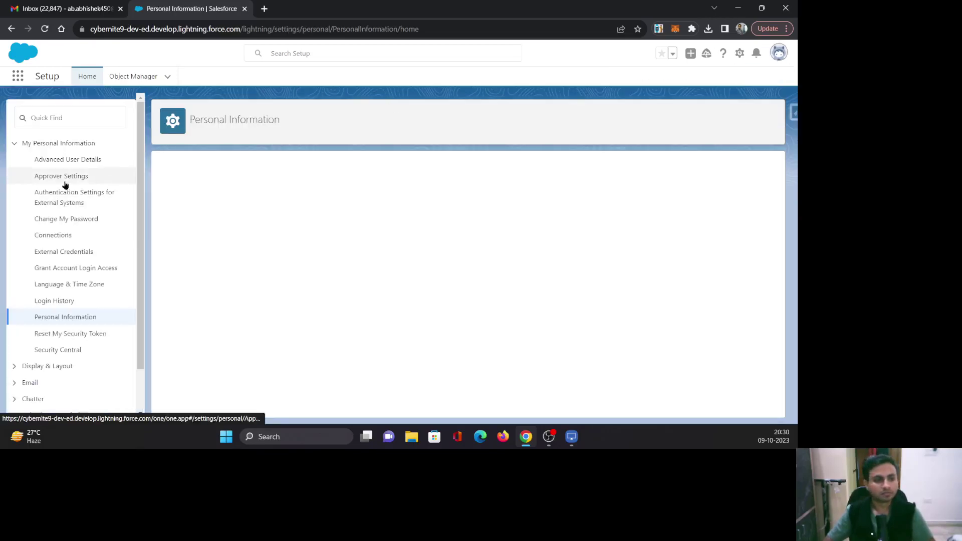
{"action": "left_click", "coordinate": [52, 159]}
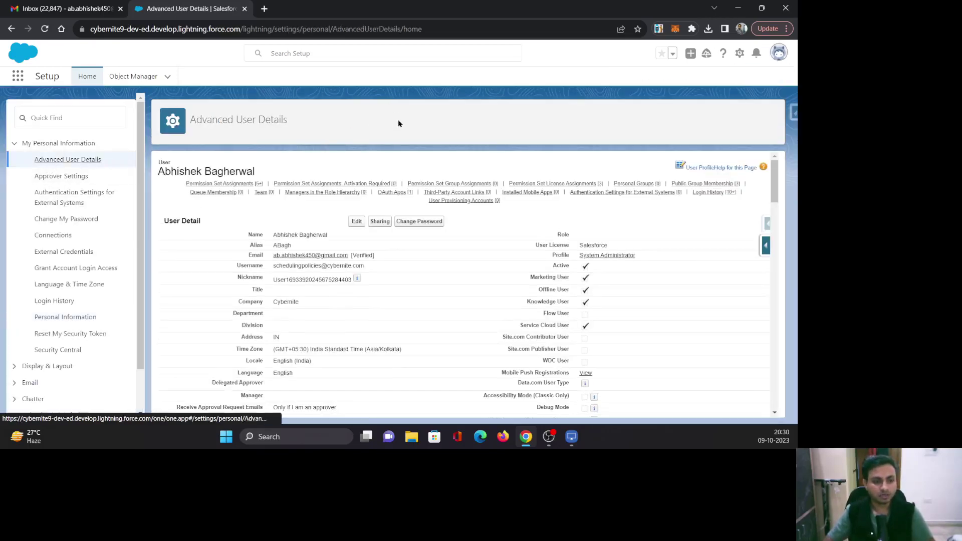
Step: Disconnect the Salesforce Authenticator app registration and start connecting it again
{"action": "scroll", "coordinate": [468, 268], "scroll_direction": "down", "scroll_amount": 3}
{"action": "scroll", "coordinate": [433, 256], "scroll_direction": "down", "scroll_amount": 1}
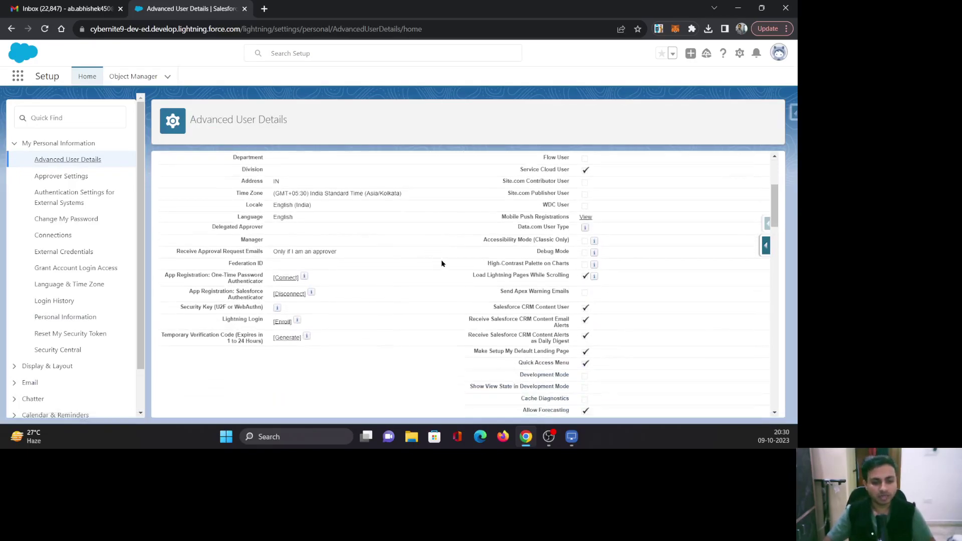
{"action": "left_click_drag", "start_coordinate": [268, 299], "coordinate": [191, 293]}
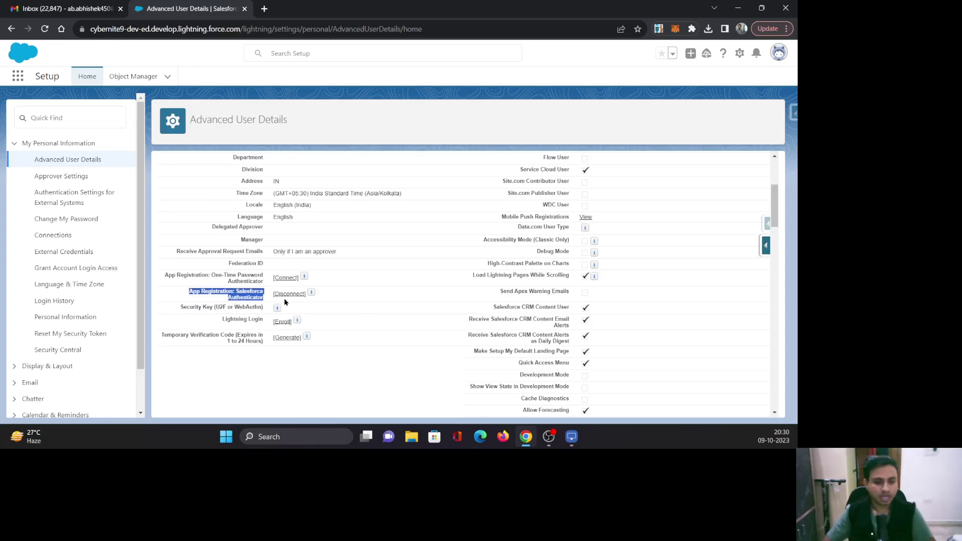
{"action": "left_click", "coordinate": [353, 306]}
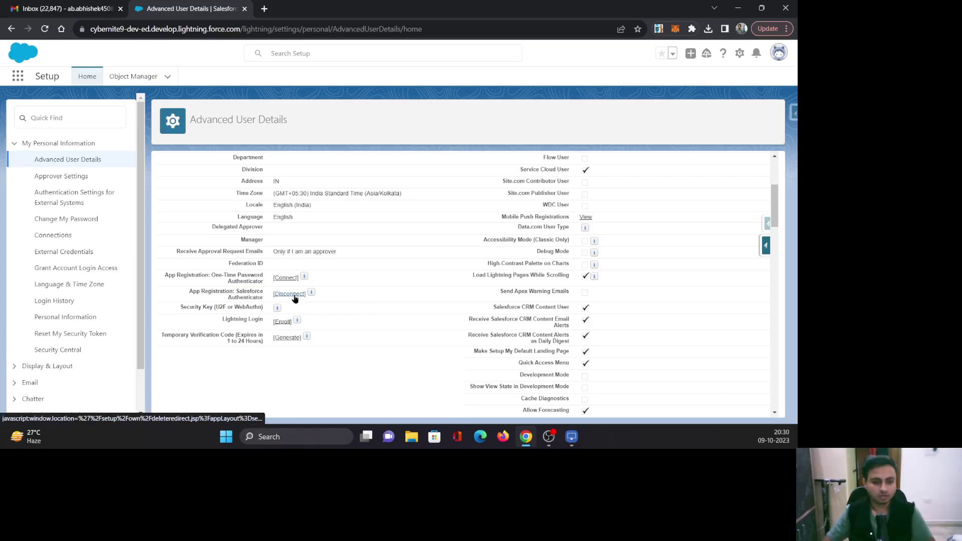
{"action": "left_click", "coordinate": [294, 295]}
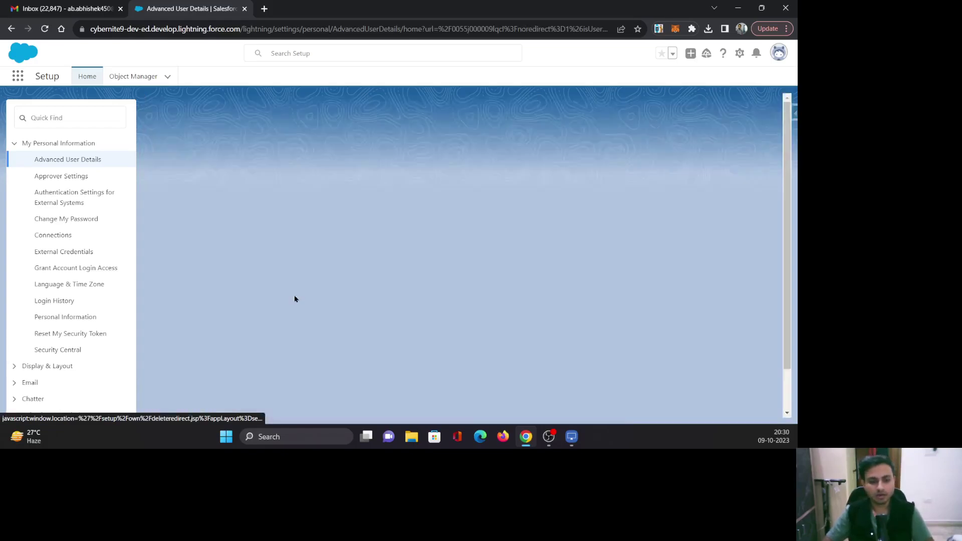
{"action": "scroll", "coordinate": [427, 301], "scroll_direction": "down", "scroll_amount": 4}
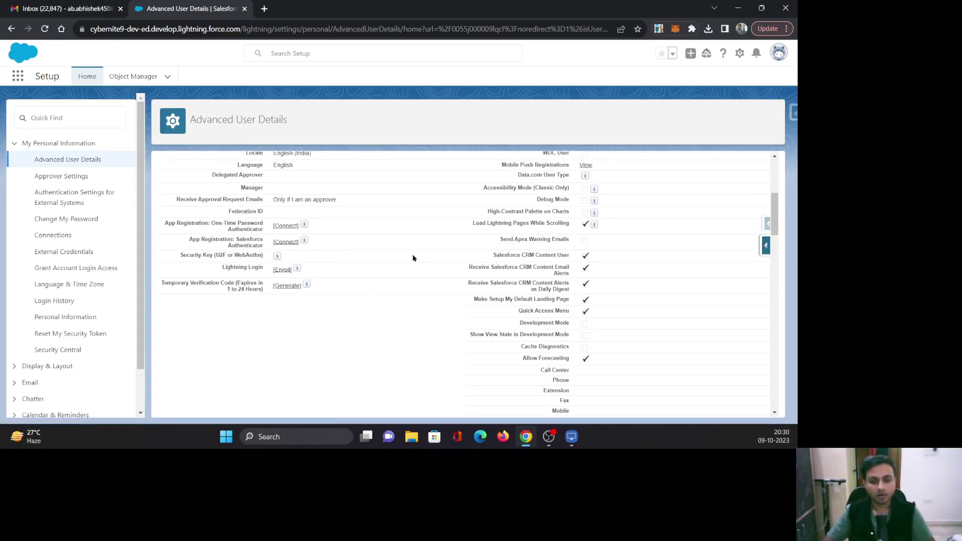
{"action": "left_click", "coordinate": [285, 242]}
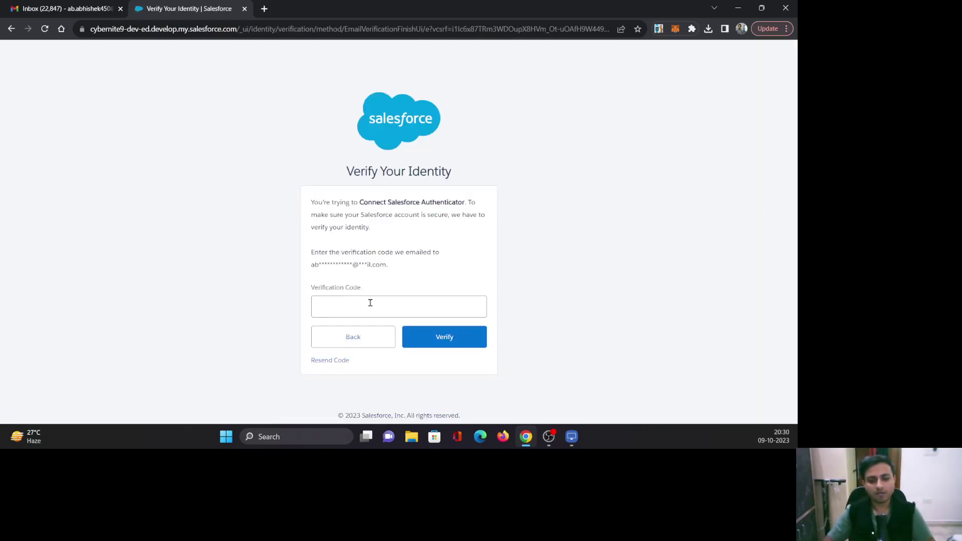
Step: Copy the code from the new Salesforce verification email in Gmail and submit it in Salesforce
{"action": "left_click", "coordinate": [65, 9]}
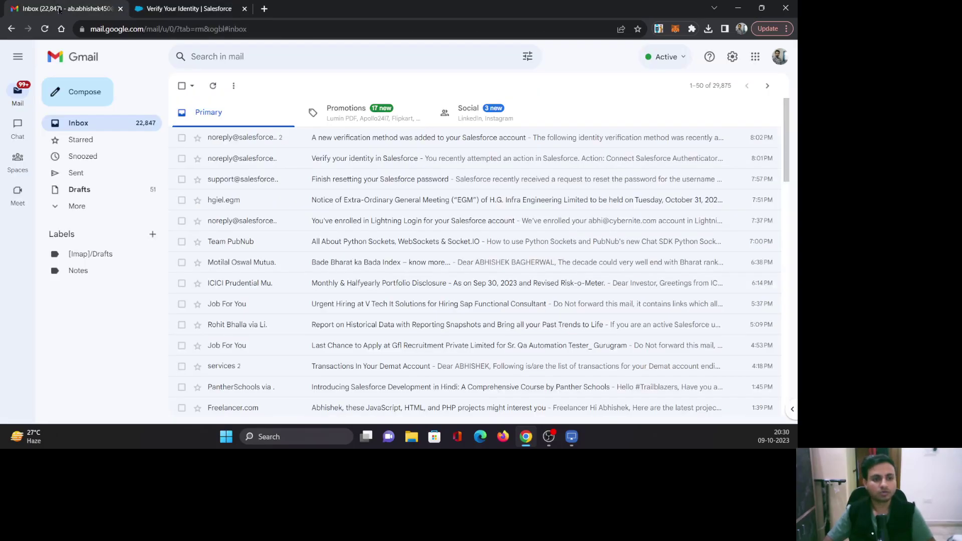
{"action": "left_click", "coordinate": [220, 87]}
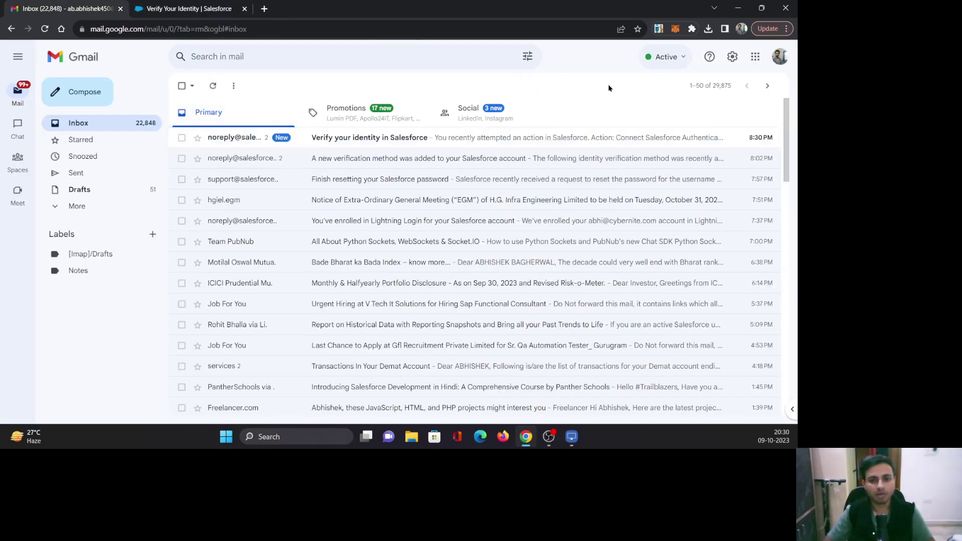
{"action": "left_click", "coordinate": [359, 138]}
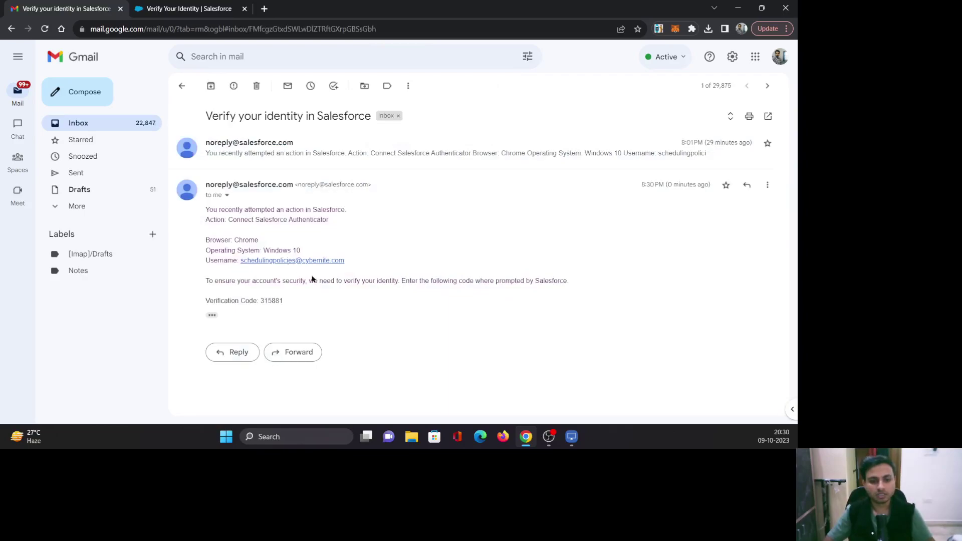
{"action": "double_click", "coordinate": [265, 301]}
{"action": "key", "text": "ctrl+c"}
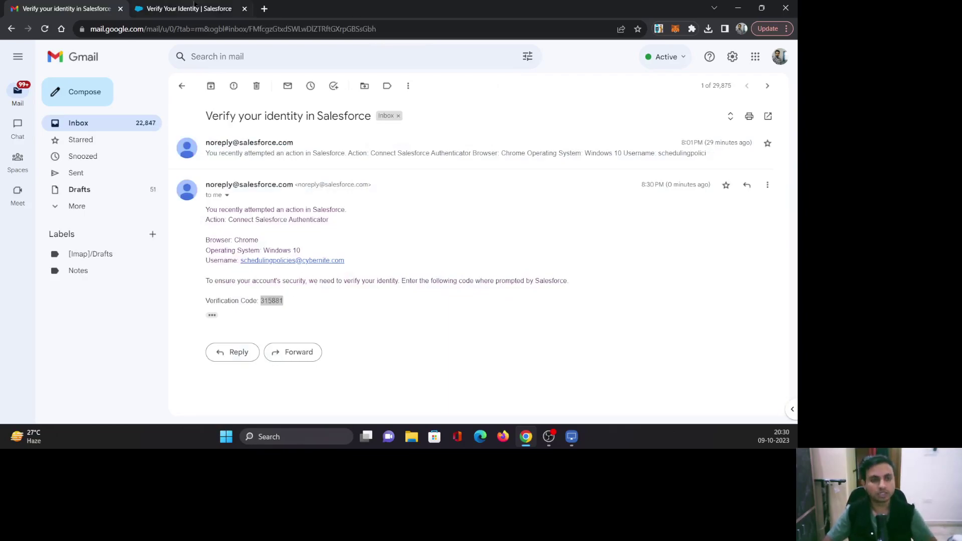
{"action": "left_click", "coordinate": [188, 9]}
{"action": "left_click", "coordinate": [360, 305]}
{"action": "key", "text": "ctrl+v"}
{"action": "left_click", "coordinate": [441, 342]}
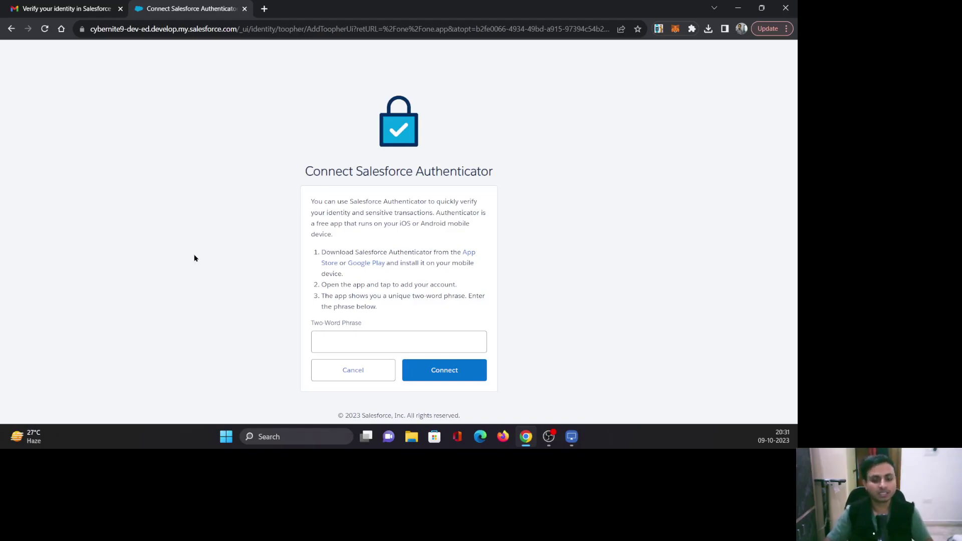
Step: Read the Authenticator's two-word phrase on the mirrored phone, then return to the Two-Word Phrase field
{"action": "left_click", "coordinate": [399, 342]}
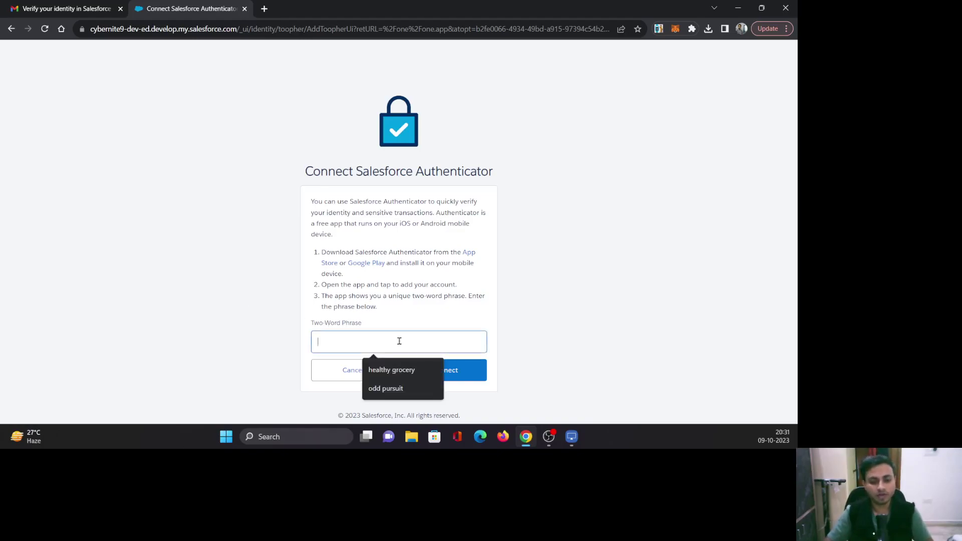
{"action": "left_click", "coordinate": [253, 325]}
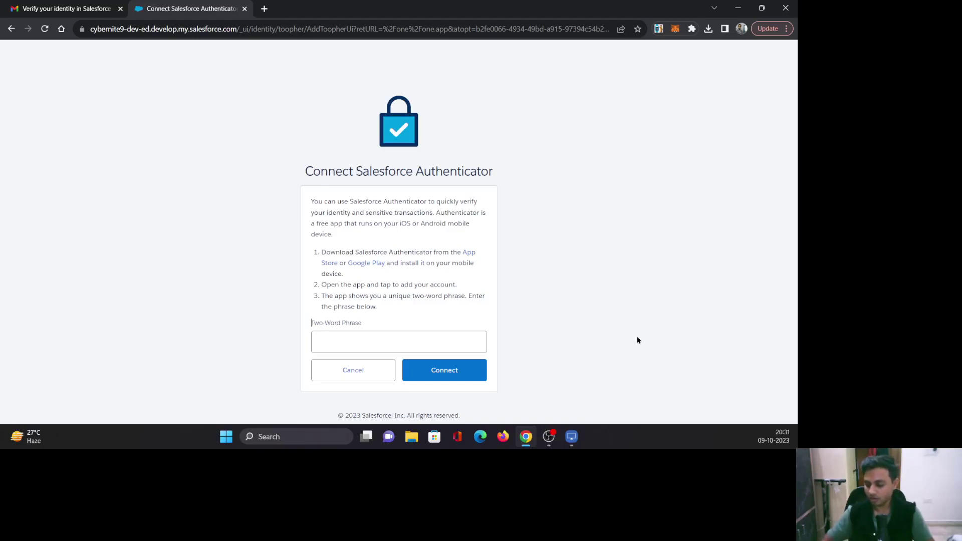
{"action": "left_click", "coordinate": [571, 436]}
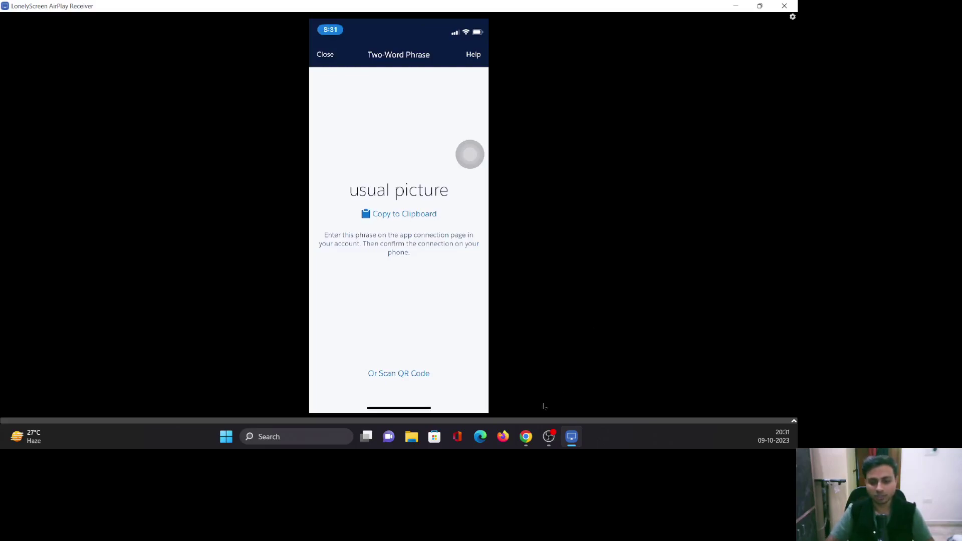
{"action": "left_click", "coordinate": [525, 437]}
{"action": "left_click", "coordinate": [371, 342]}
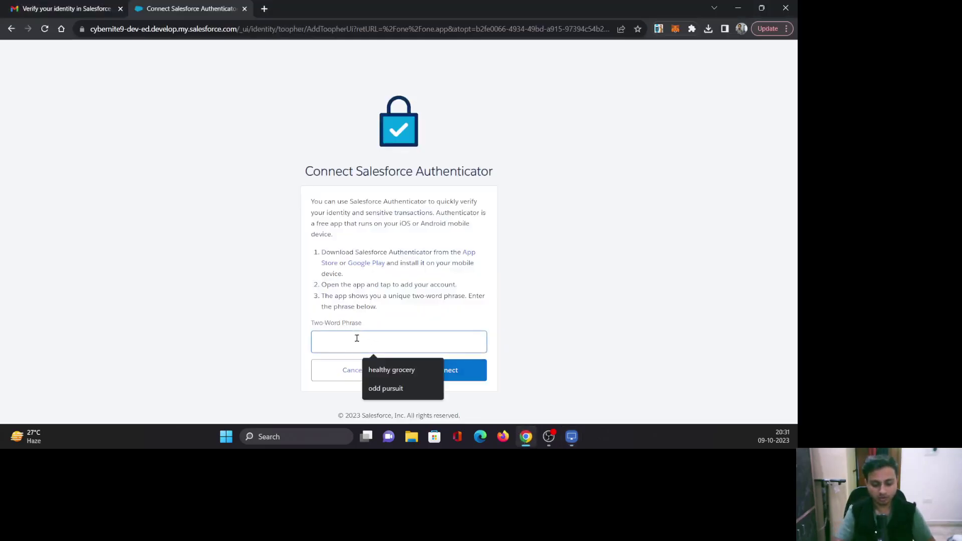
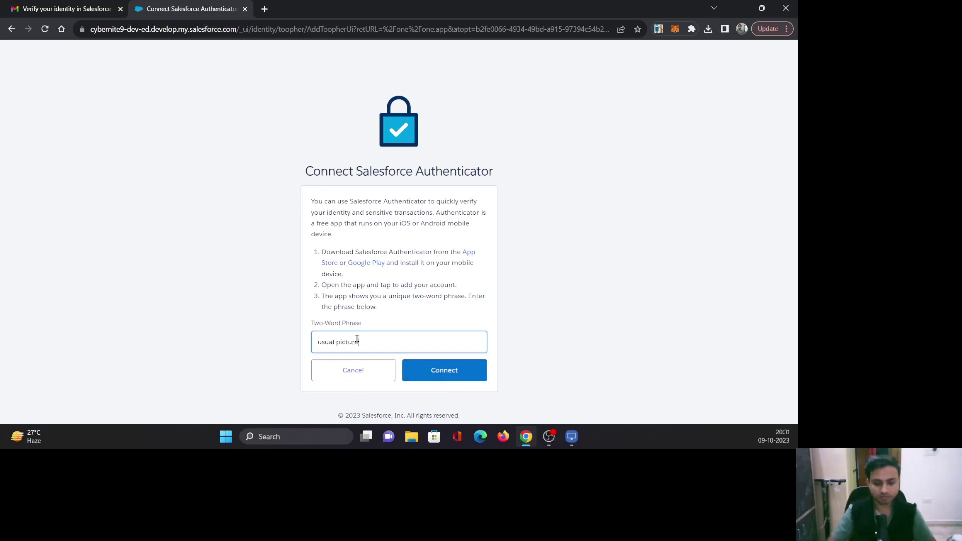
{"action": "left_click", "coordinate": [456, 373]}
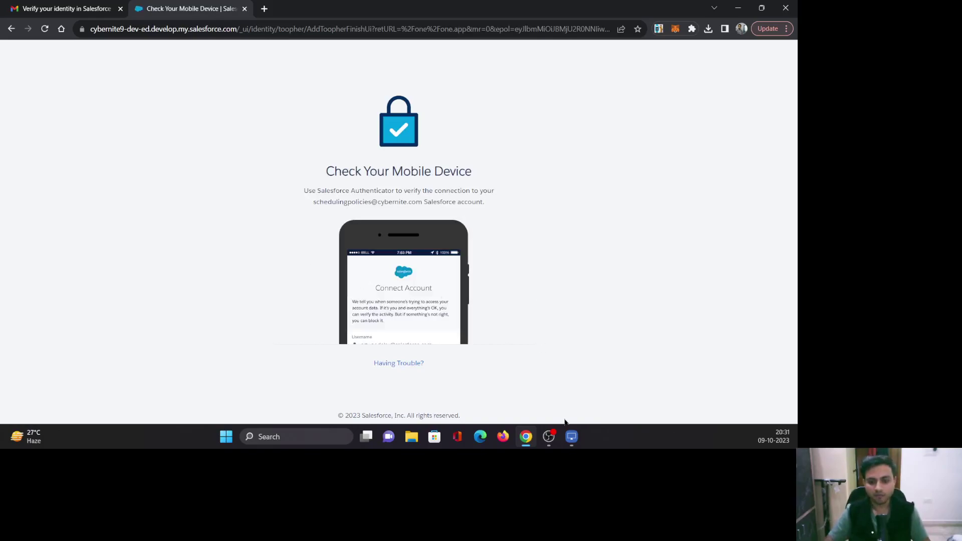
{"action": "left_click", "coordinate": [569, 441]}
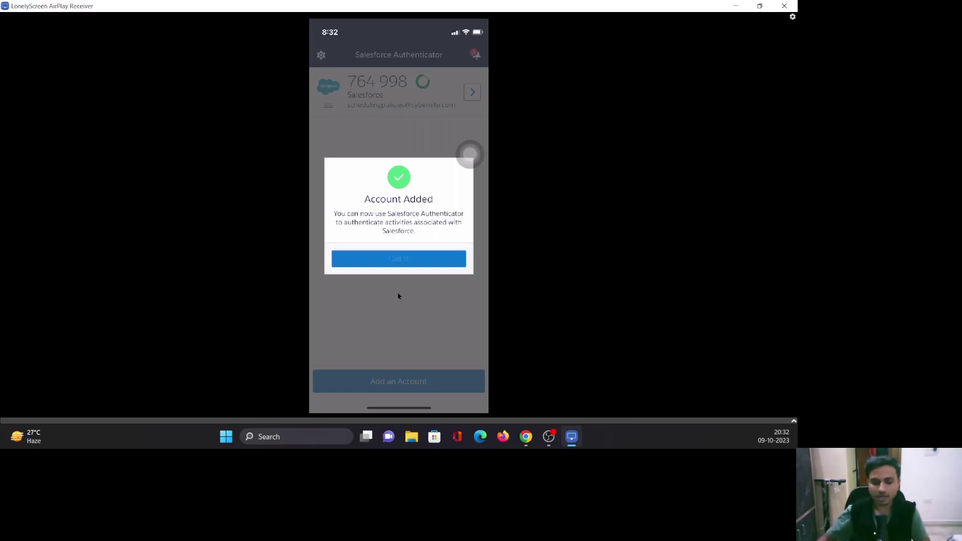
Step: Go from the mirrored phone back to the Salesforce Field Service home page in Chrome
{"action": "left_click", "coordinate": [526, 436]}
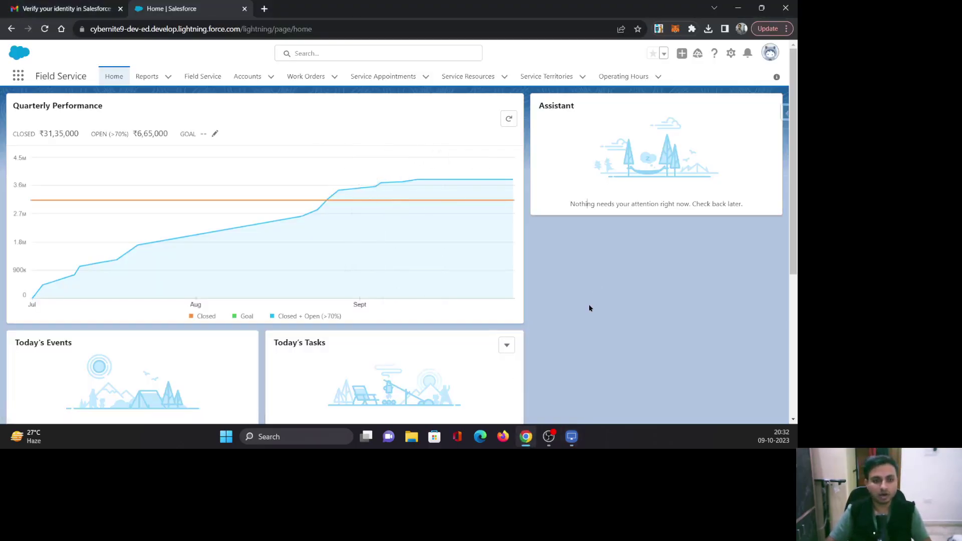
{"action": "left_click", "coordinate": [572, 437]}
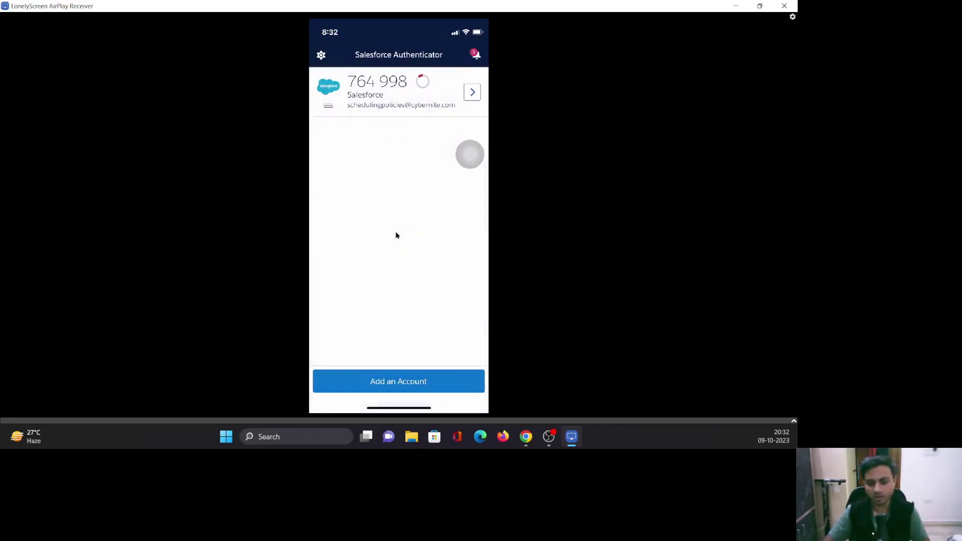
{"action": "left_click", "coordinate": [525, 437]}
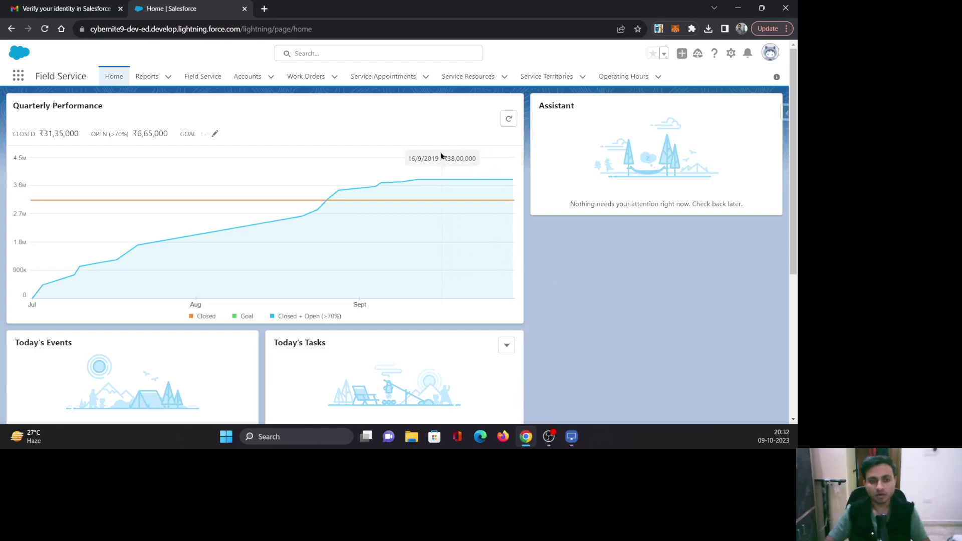
{"action": "left_click", "coordinate": [732, 53]}
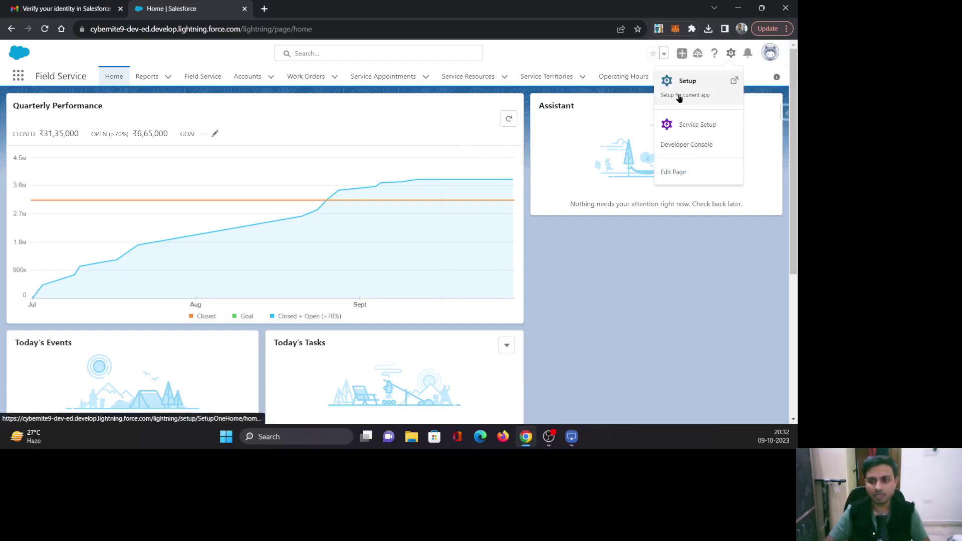
Step: In a new Setup tab, find Identity Verification via 'iden', review its MFA options, and close the tab
{"action": "left_click", "coordinate": [678, 95]}
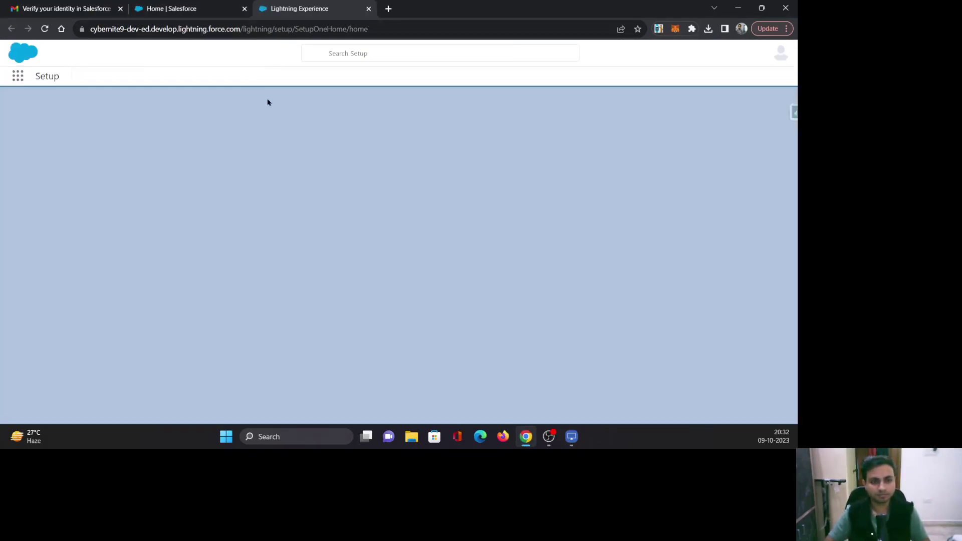
{"action": "left_click", "coordinate": [43, 102]}
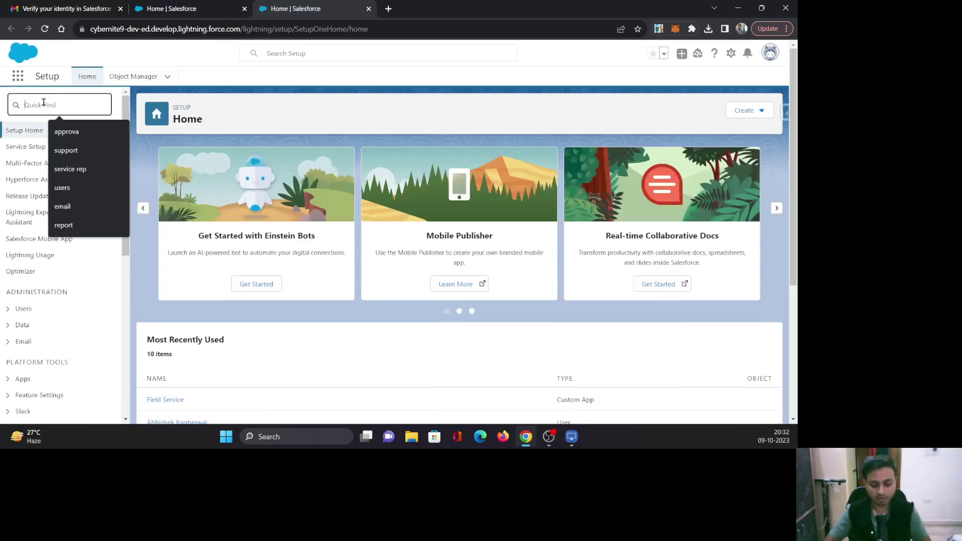
{"action": "type", "text": "inde"}
{"action": "type", "text": "n"}
{"action": "key", "text": "BackSpace"}
{"action": "key", "text": "BackSpace"}
{"action": "key", "text": "BackSpace"}
{"action": "key", "text": "BackSpace"}
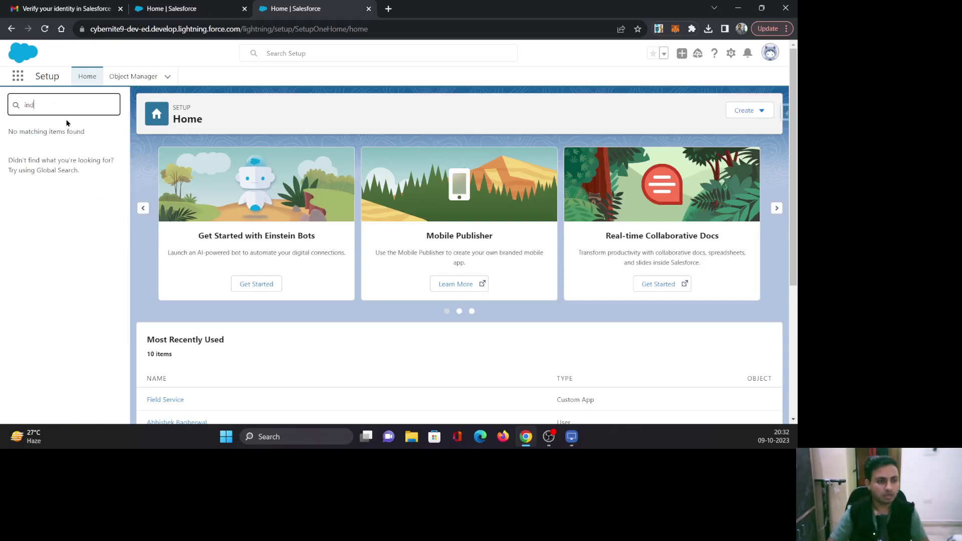
{"action": "type", "text": "den"}
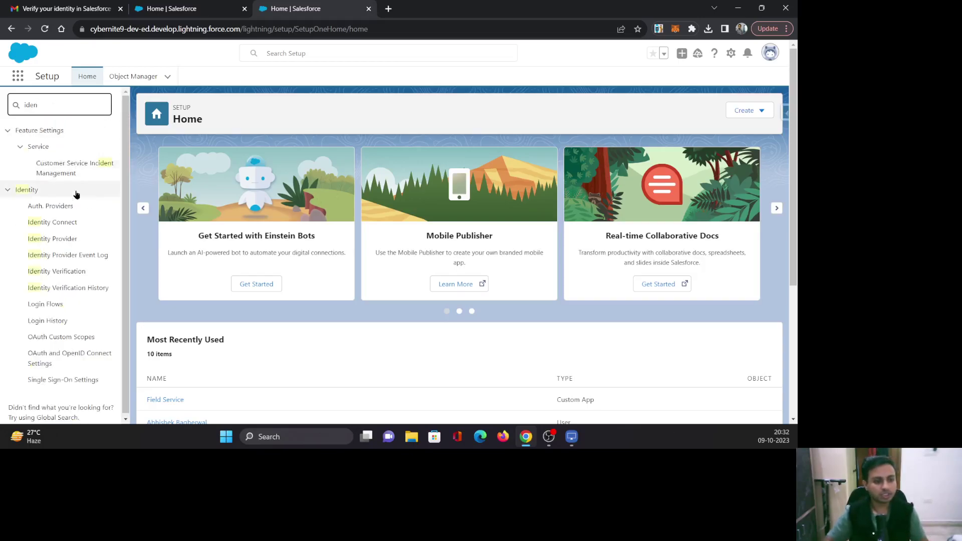
{"action": "left_click", "coordinate": [70, 271]}
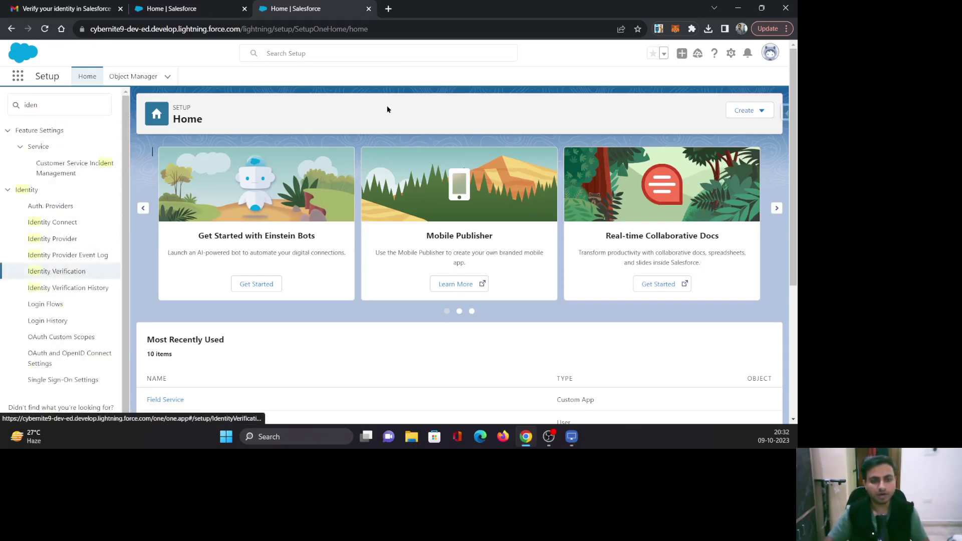
{"action": "scroll", "coordinate": [533, 268], "scroll_direction": "down", "scroll_amount": 1}
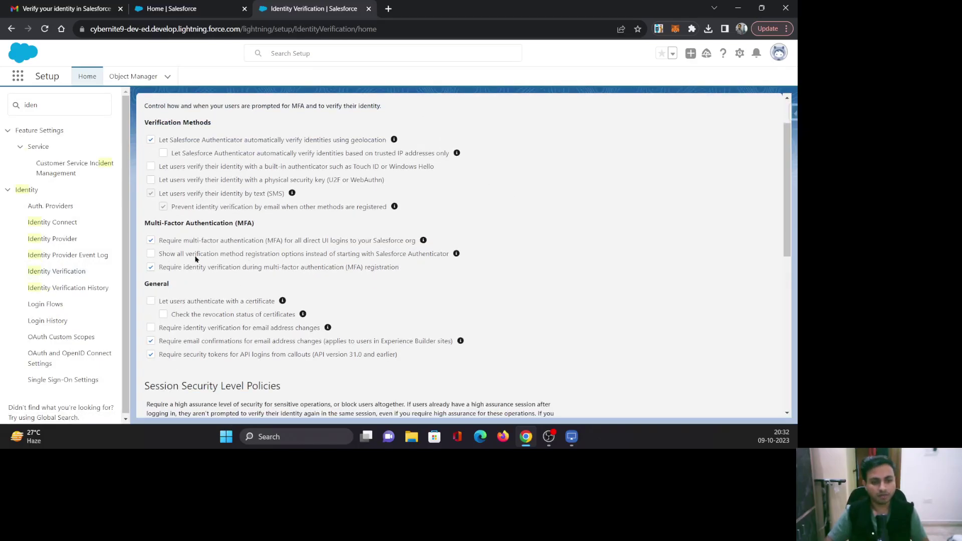
{"action": "mouse_move", "coordinate": [456, 253]}
{"action": "scroll", "coordinate": [485, 178], "scroll_direction": "up", "scroll_amount": 1}
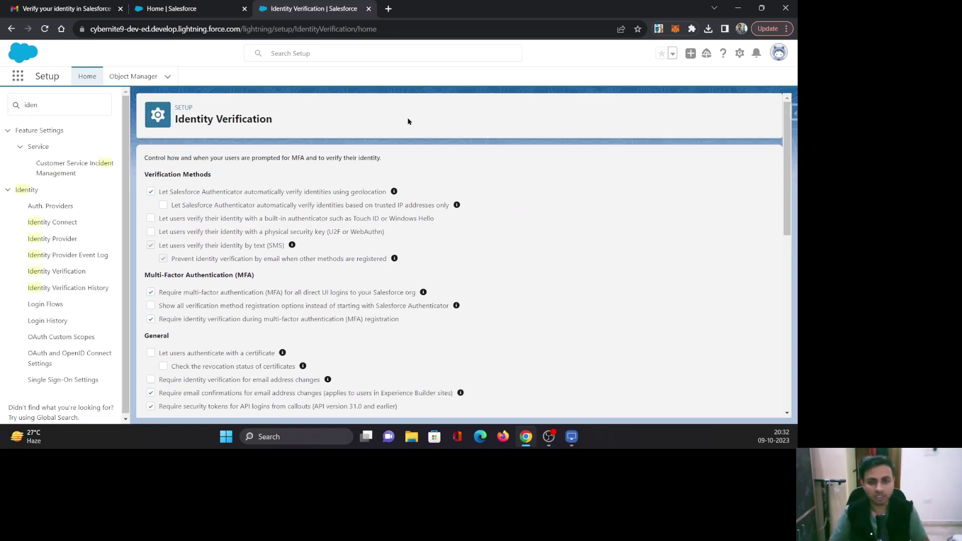
{"action": "left_click", "coordinate": [368, 9]}
Step: Log out of Salesforce and log back in with the account password
{"action": "left_click", "coordinate": [771, 51]}
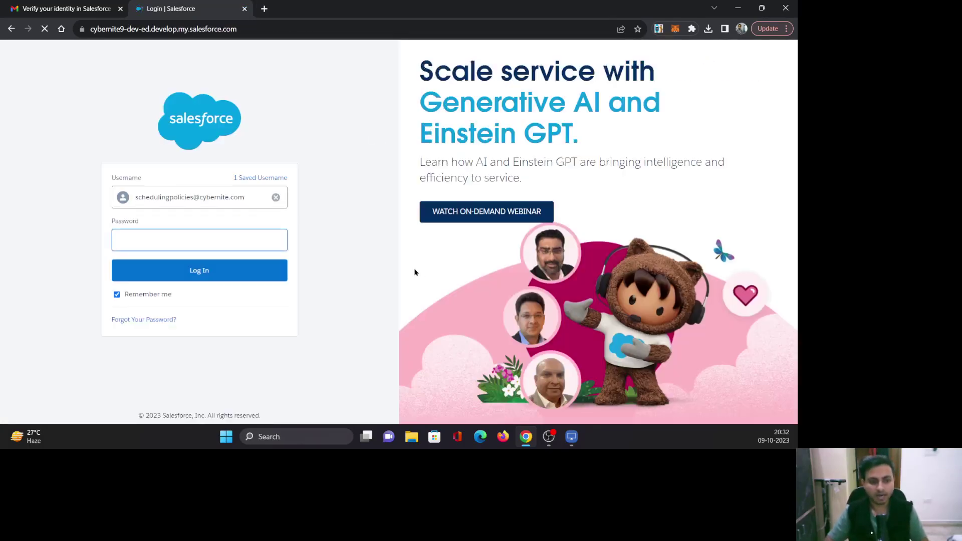
{"action": "left_click", "coordinate": [202, 240]}
{"action": "type", "text": "ab********"}
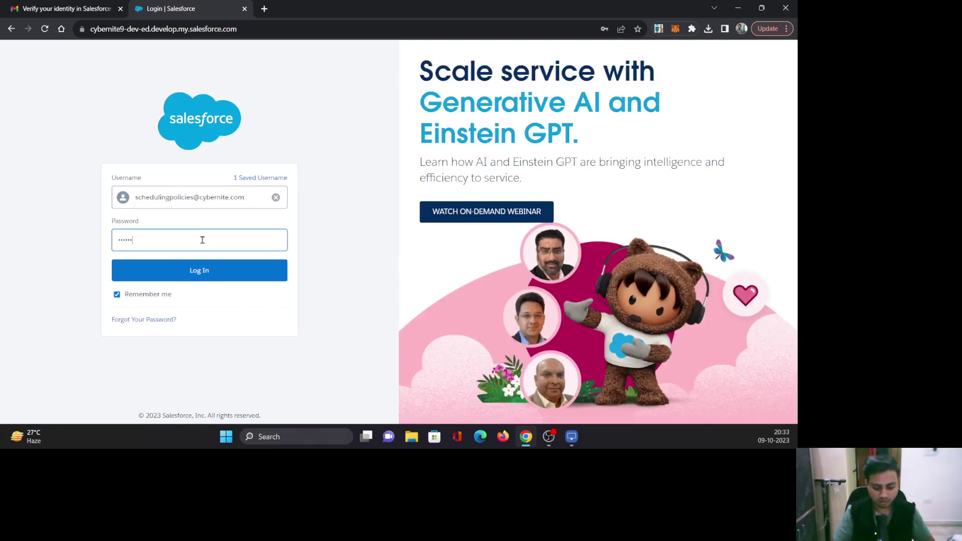
{"action": "left_click", "coordinate": [216, 277]}
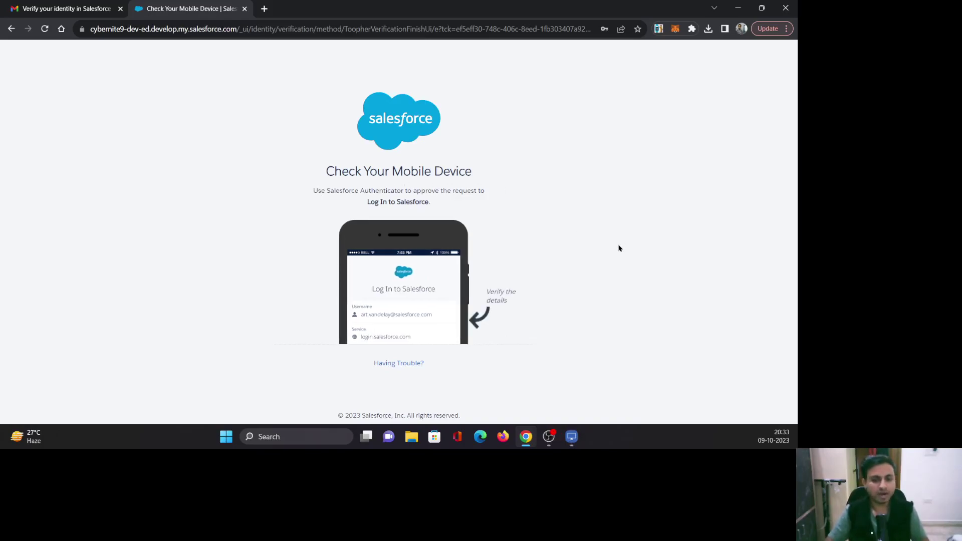
Step: Approve the login on the mirrored phone after dismissing the trial prompt, then return to Chrome
{"action": "left_click", "coordinate": [553, 422]}
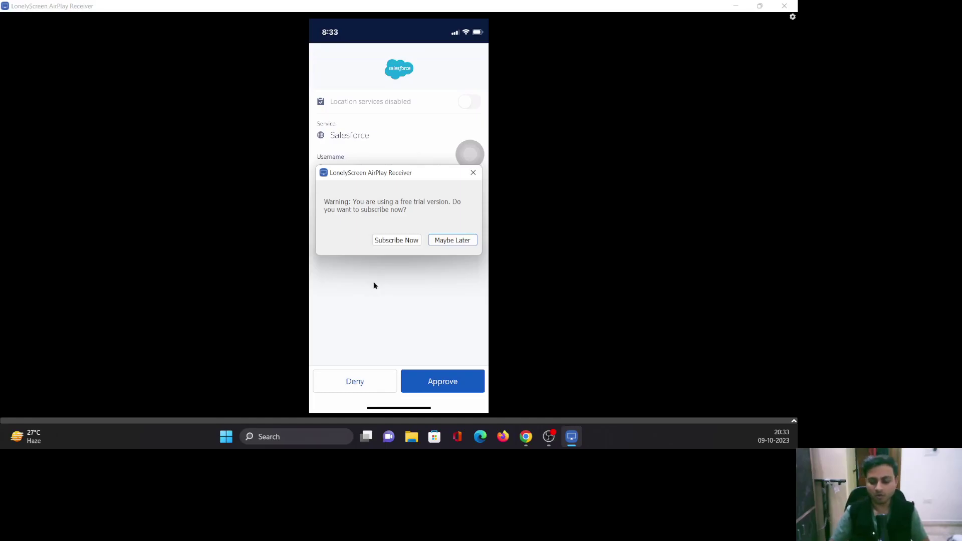
{"action": "left_click", "coordinate": [452, 242]}
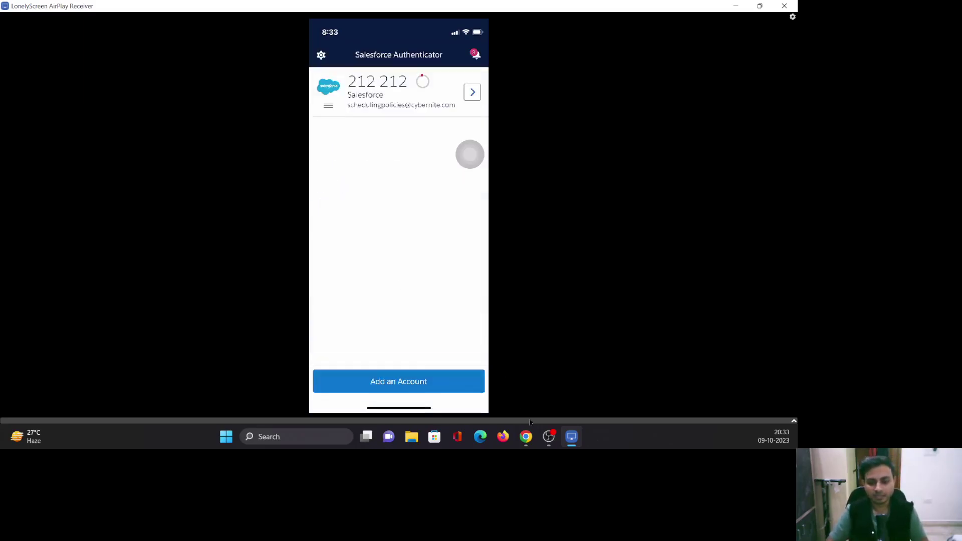
{"action": "left_click", "coordinate": [525, 437]}
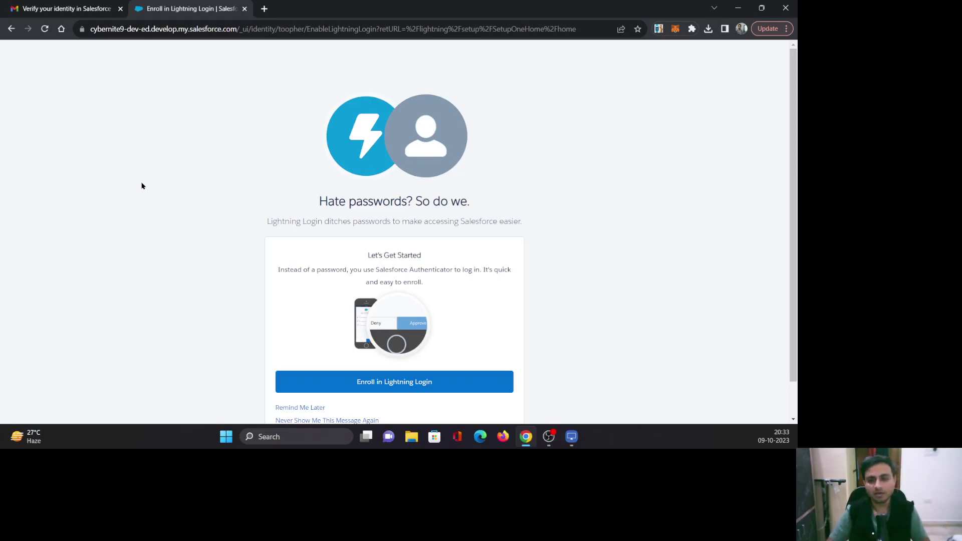
{"action": "scroll", "coordinate": [132, 193], "scroll_direction": "down", "scroll_amount": 2}
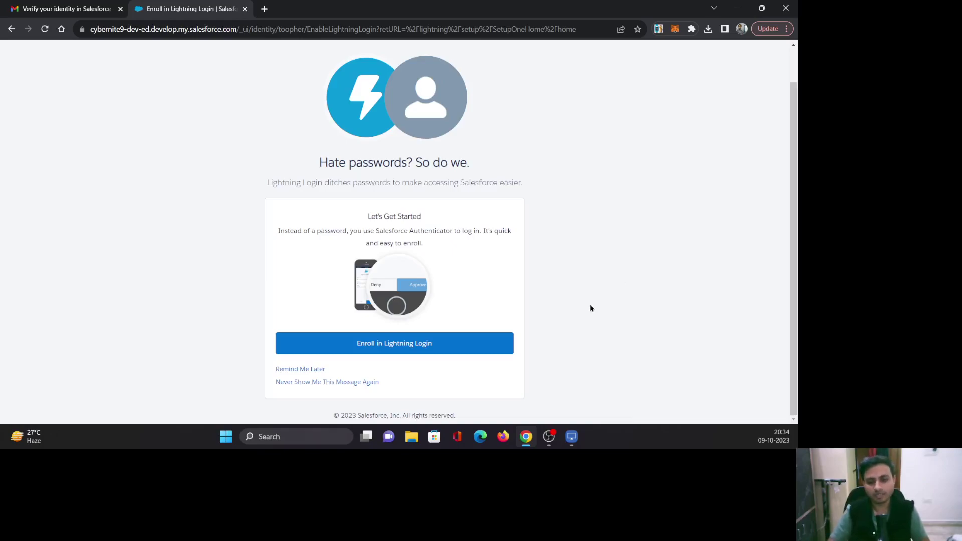
Step: Start Lightning Login enrollment and approve the request in Salesforce Authenticator on the mirrored phone
{"action": "left_click", "coordinate": [390, 343]}
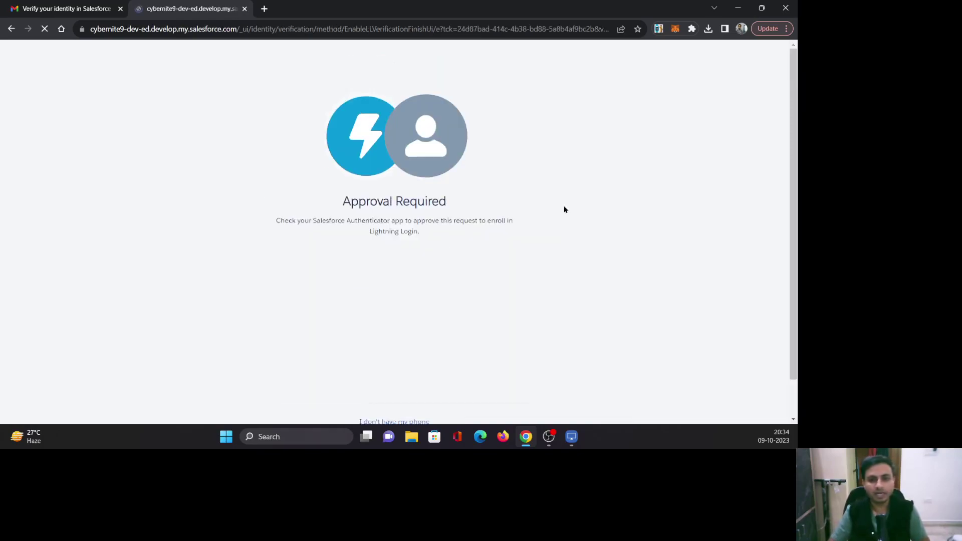
{"action": "left_click", "coordinate": [571, 437]}
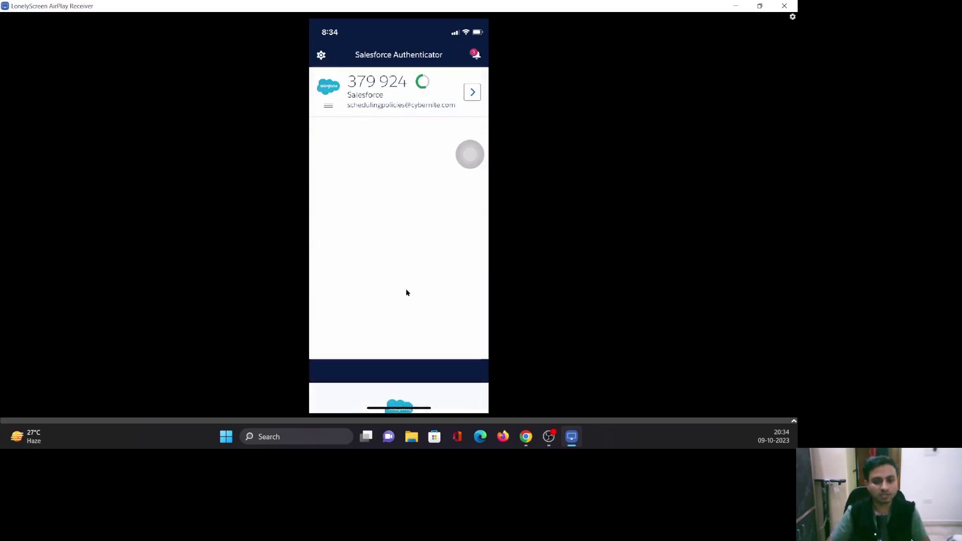
{"action": "left_click", "coordinate": [526, 436]}
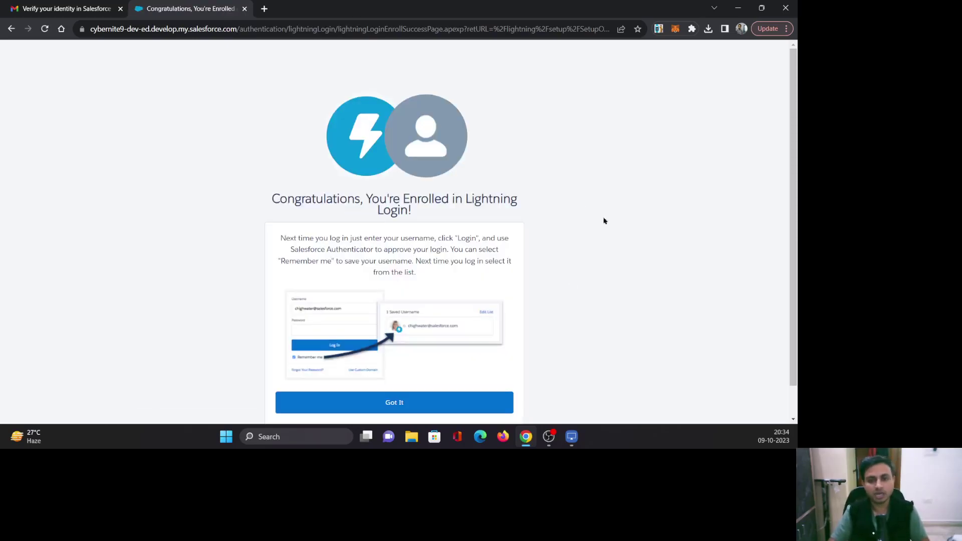
Step: Acknowledge the Lightning Login enrollment confirmation, then log out through the avatar menu
{"action": "scroll", "coordinate": [608, 247], "scroll_direction": "down", "scroll_amount": 1}
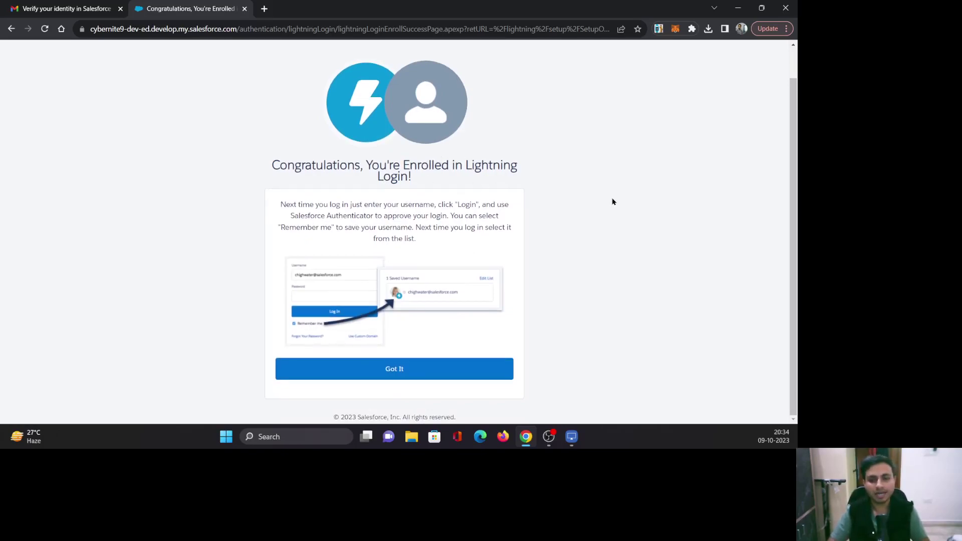
{"action": "left_click", "coordinate": [400, 369]}
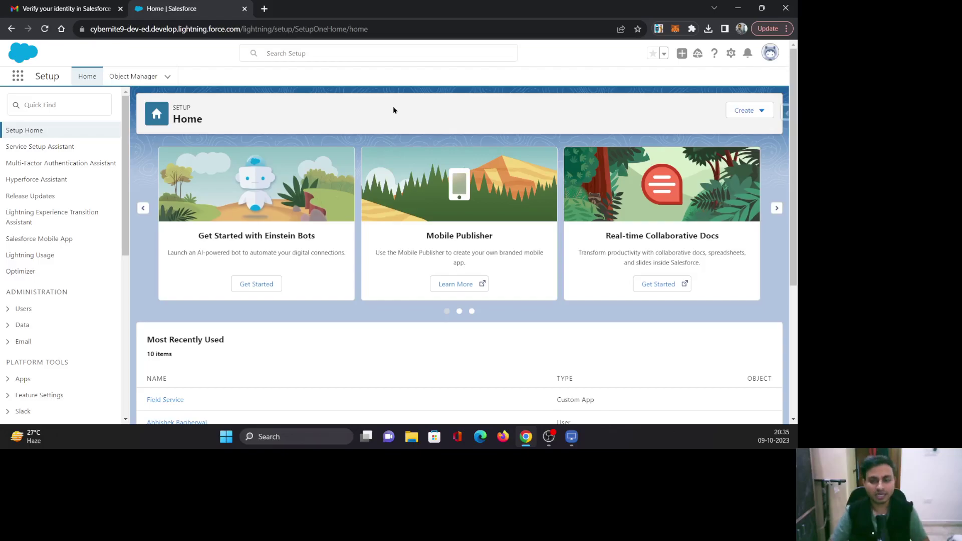
{"action": "left_click", "coordinate": [770, 53]}
{"action": "left_click", "coordinate": [676, 108]}
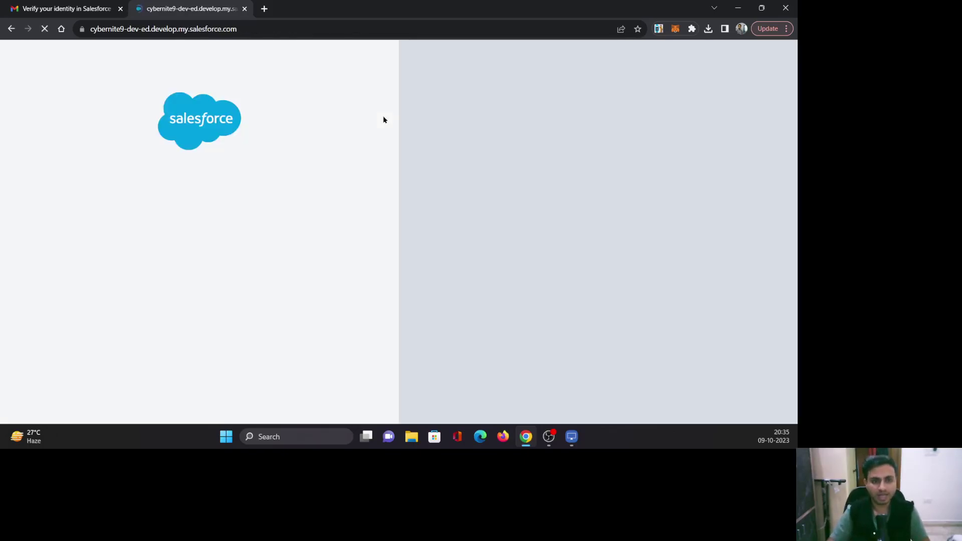
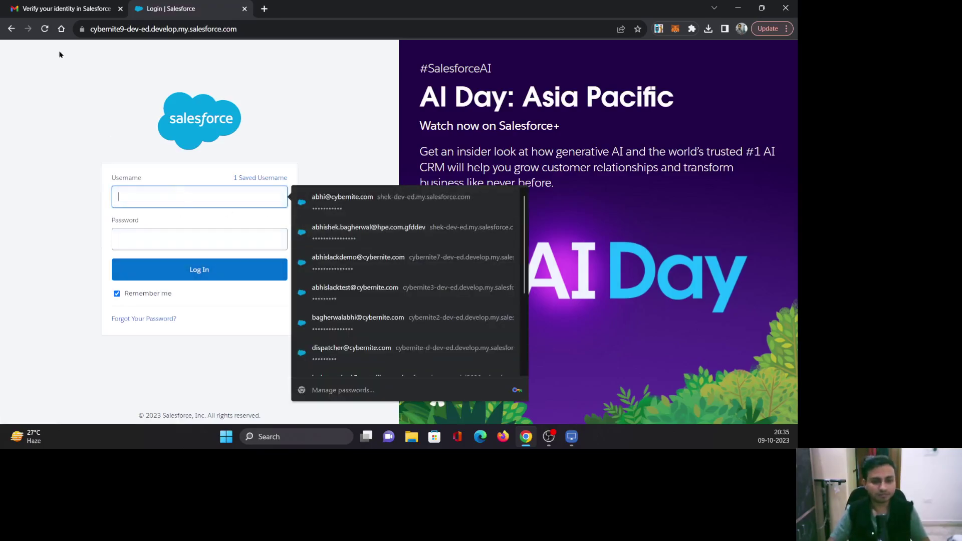
Step: Copy the username from the Salesforce verification email into the login page's Username field
{"action": "left_click", "coordinate": [63, 9]}
{"action": "left_click_drag", "start_coordinate": [349, 263], "coordinate": [236, 260]}
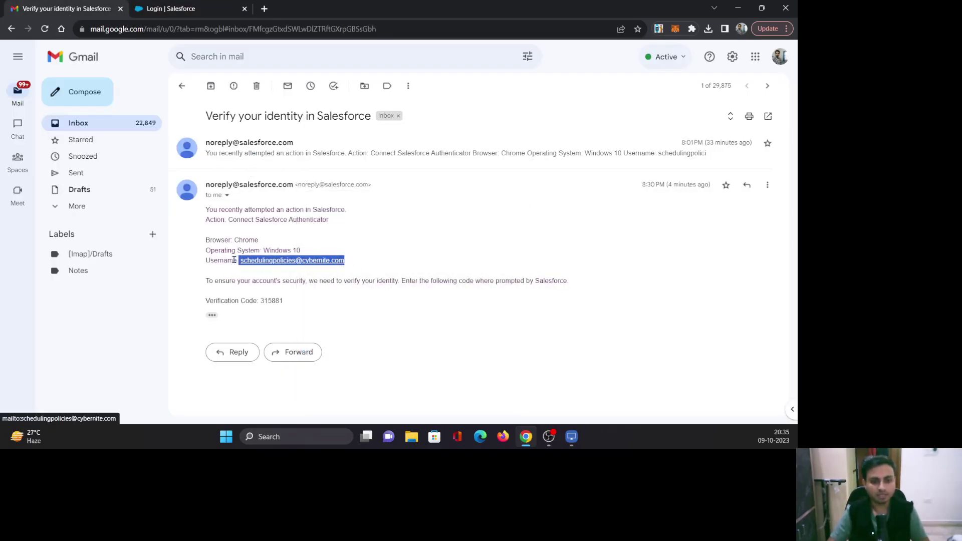
{"action": "key", "text": "ctrl+c"}
{"action": "left_click", "coordinate": [201, 7]}
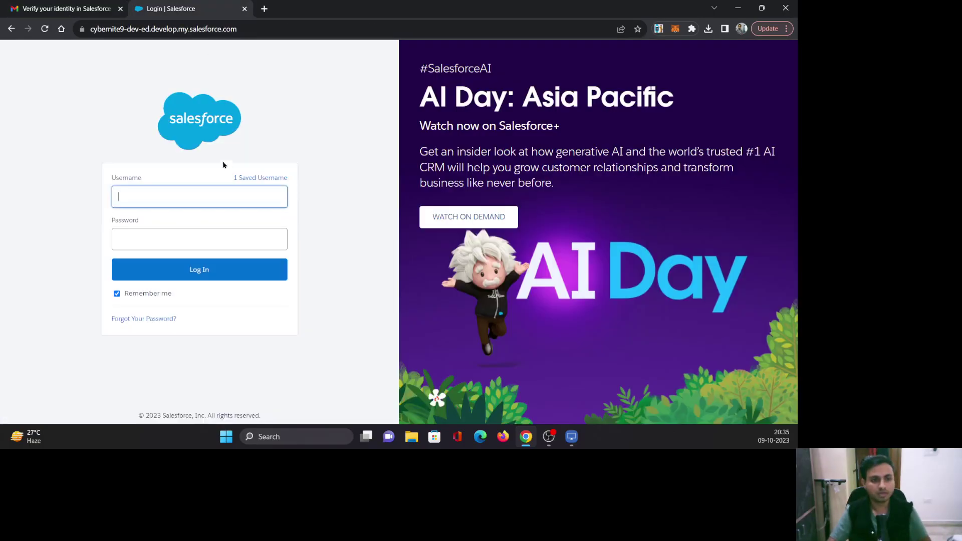
{"action": "key", "text": "ctrl+v"}
Step: Enter the account password, submit the login, and view the request on the mirrored phone
{"action": "left_click", "coordinate": [147, 239]}
{"action": "type", "text": "*****"}
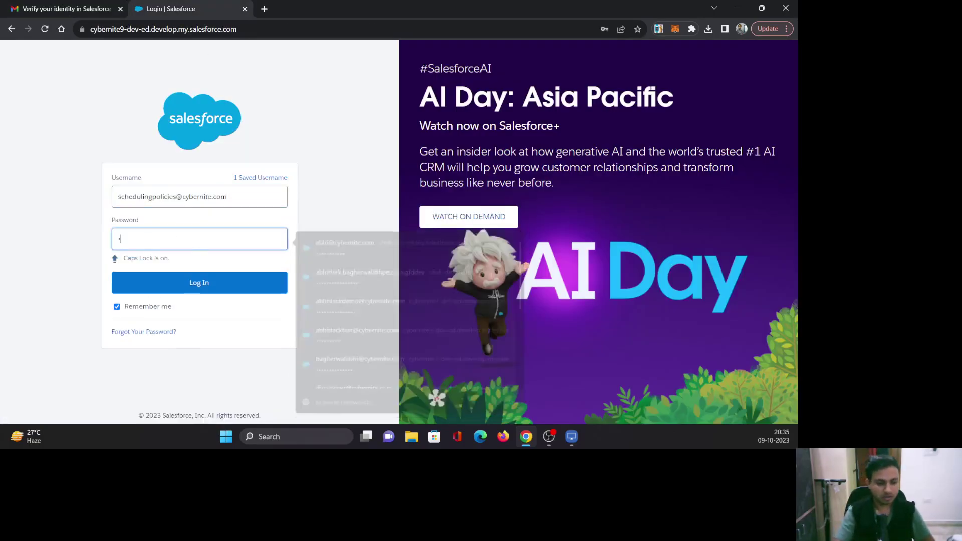
{"action": "type", "text": "****"}
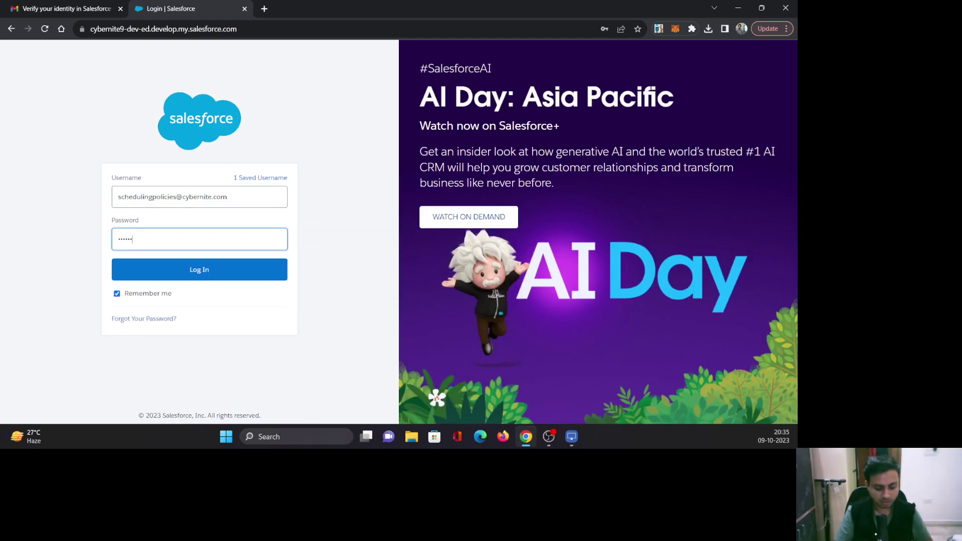
{"action": "left_click", "coordinate": [249, 271]}
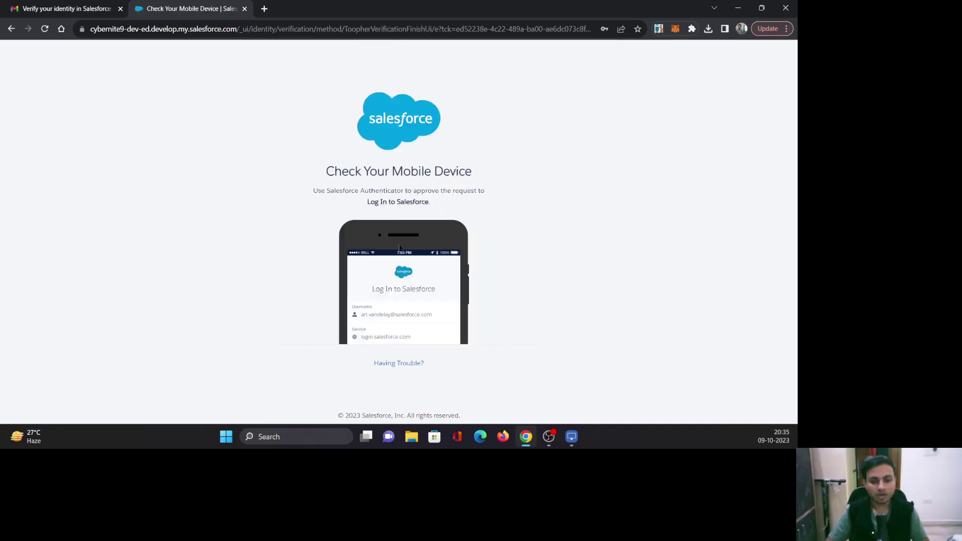
{"action": "left_click", "coordinate": [571, 436]}
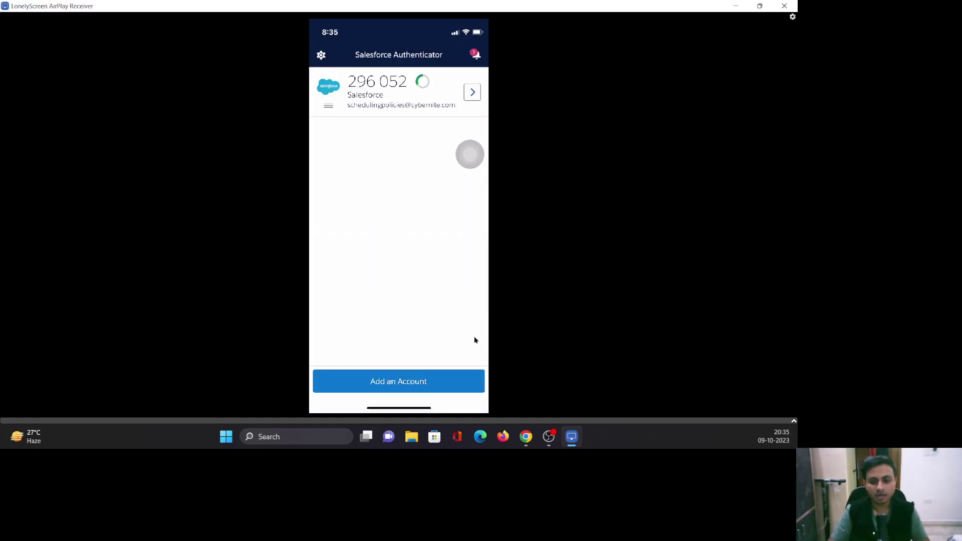
Step: Go back to Chrome to confirm the approved login landed on Salesforce Setup Home
{"action": "left_click", "coordinate": [530, 445]}
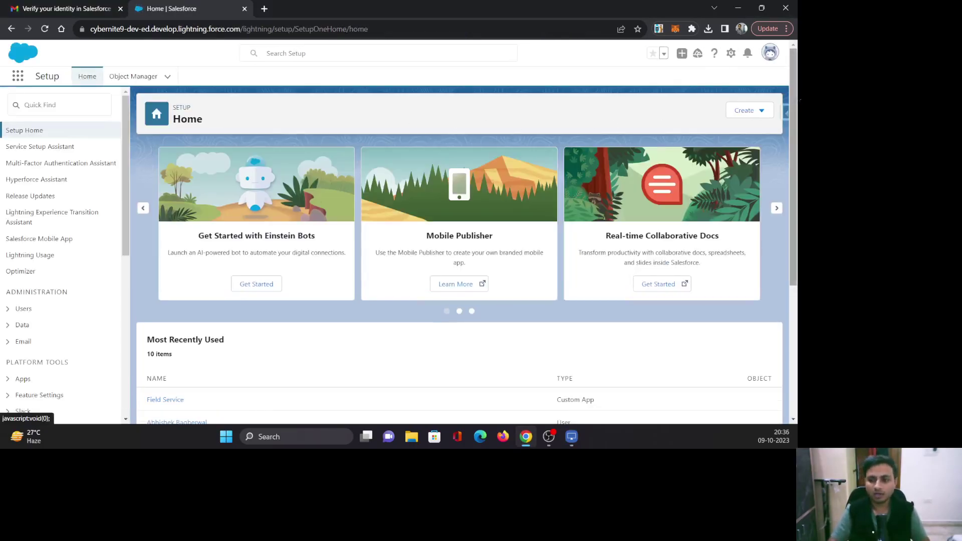
Step: Log out of the org through the profile avatar menu
{"action": "left_click", "coordinate": [770, 53]}
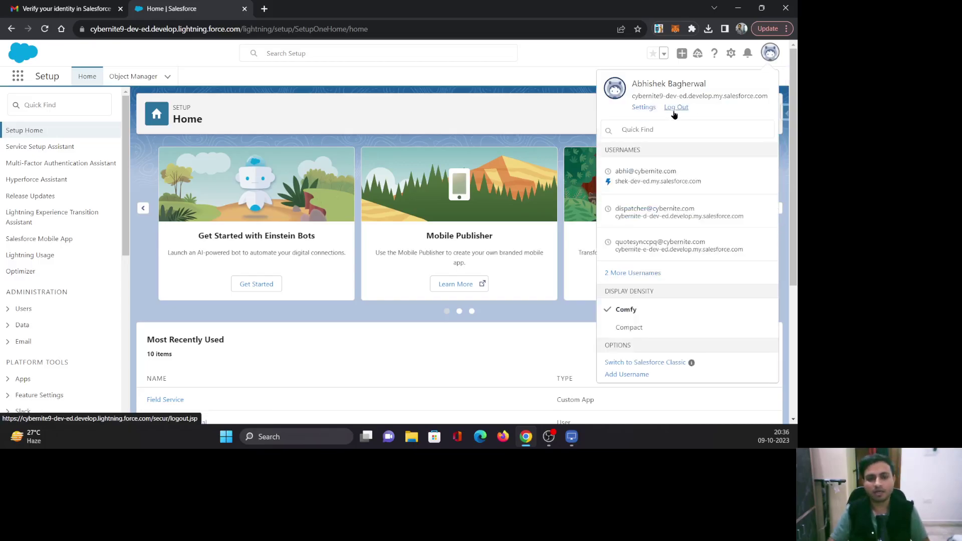
{"action": "left_click", "coordinate": [674, 111]}
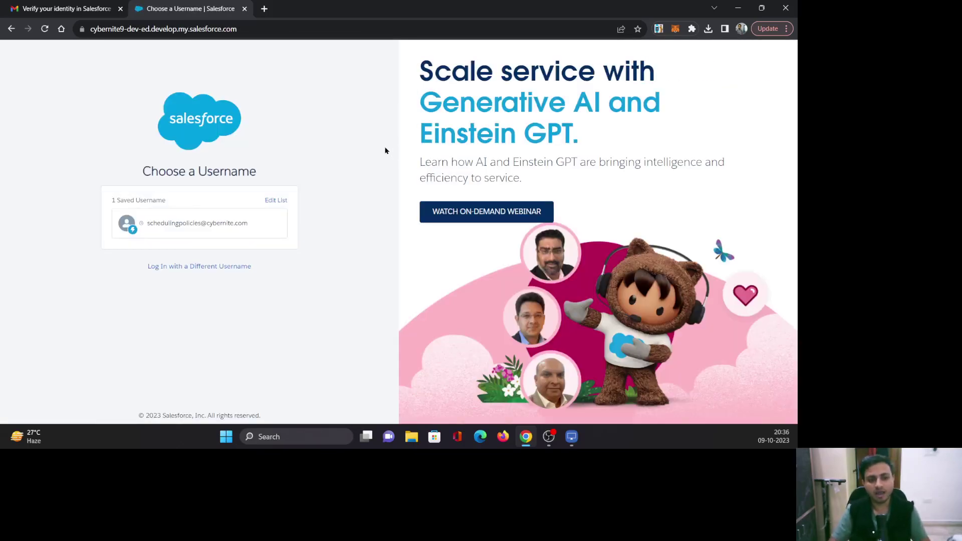
Step: Sign in with the saved username, approve it in Salesforce Authenticator, and return to Chrome
{"action": "left_click", "coordinate": [245, 228]}
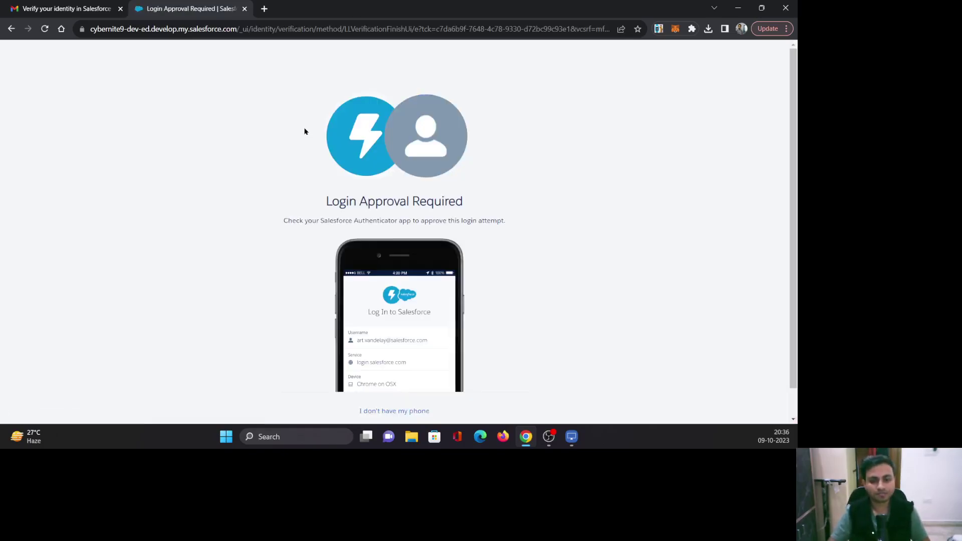
{"action": "left_click", "coordinate": [571, 436]}
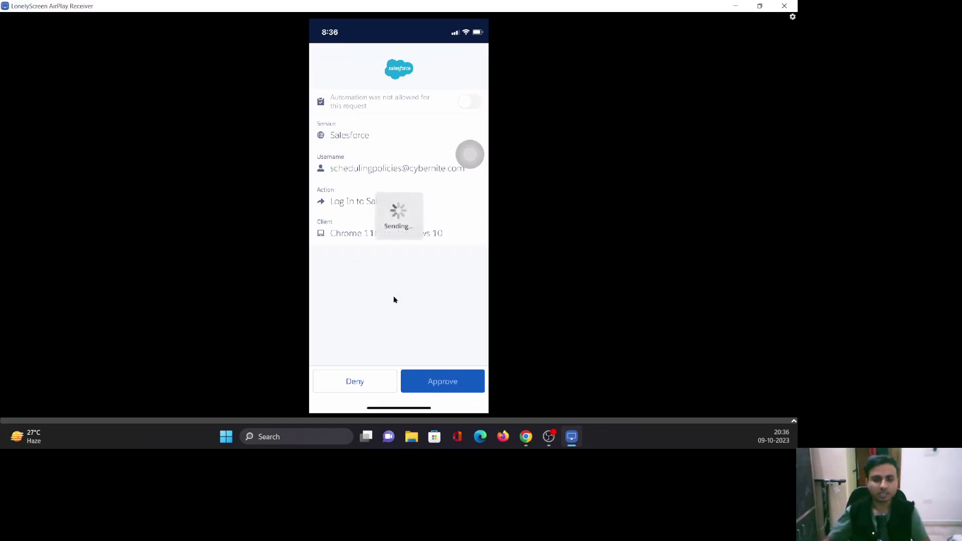
{"action": "left_click", "coordinate": [526, 437]}
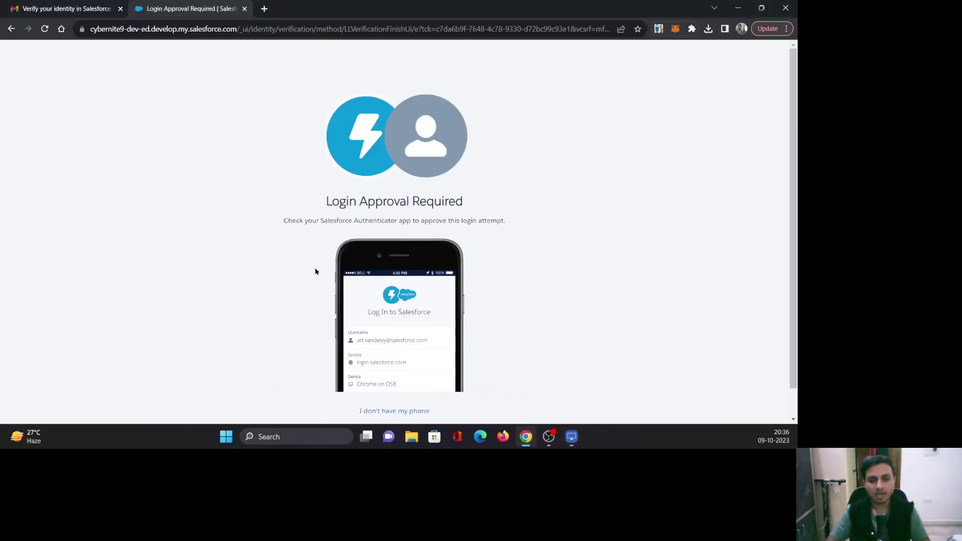